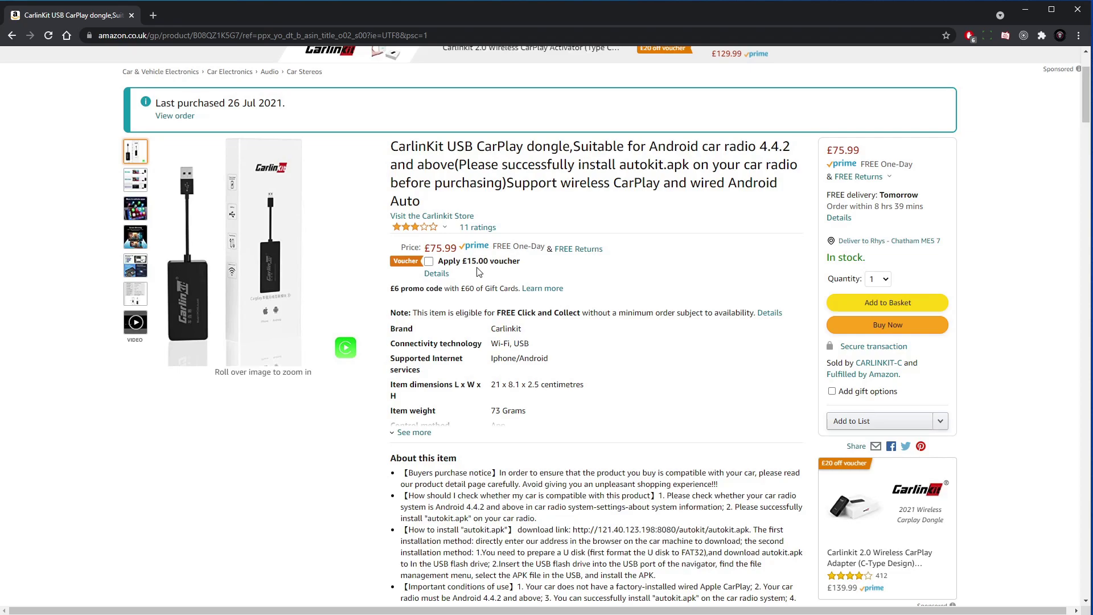
On the Pi, download react-carplay-armv7l-0.1.0.AppImage from the react-carplay release assets.
left_click(1026, 9)
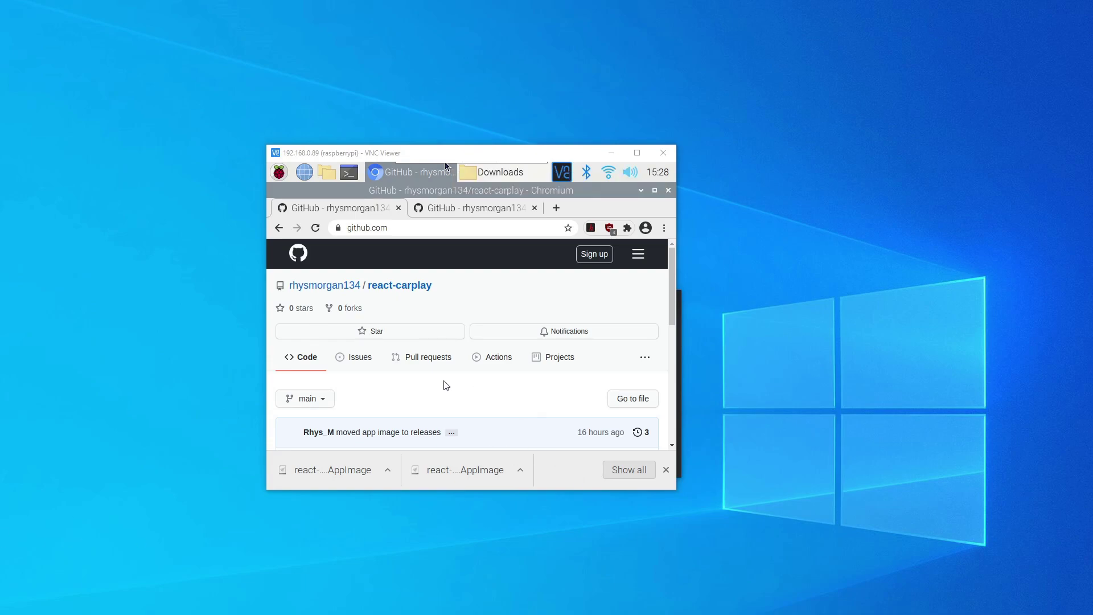
left_click(491, 377)
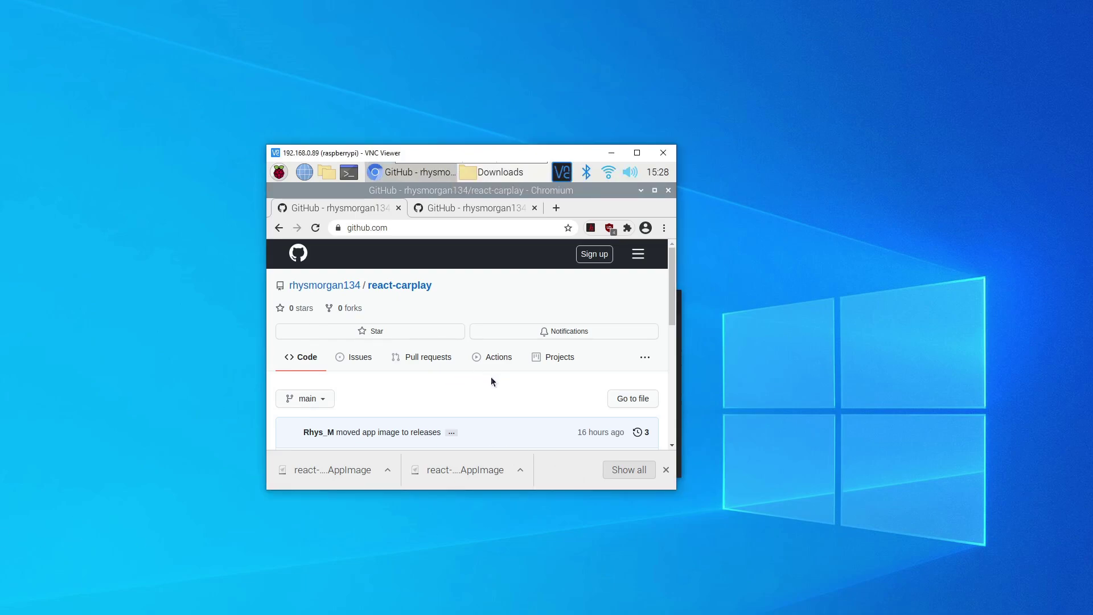
scroll(491, 377, "down", 4)
scroll(442, 374, "up", 1)
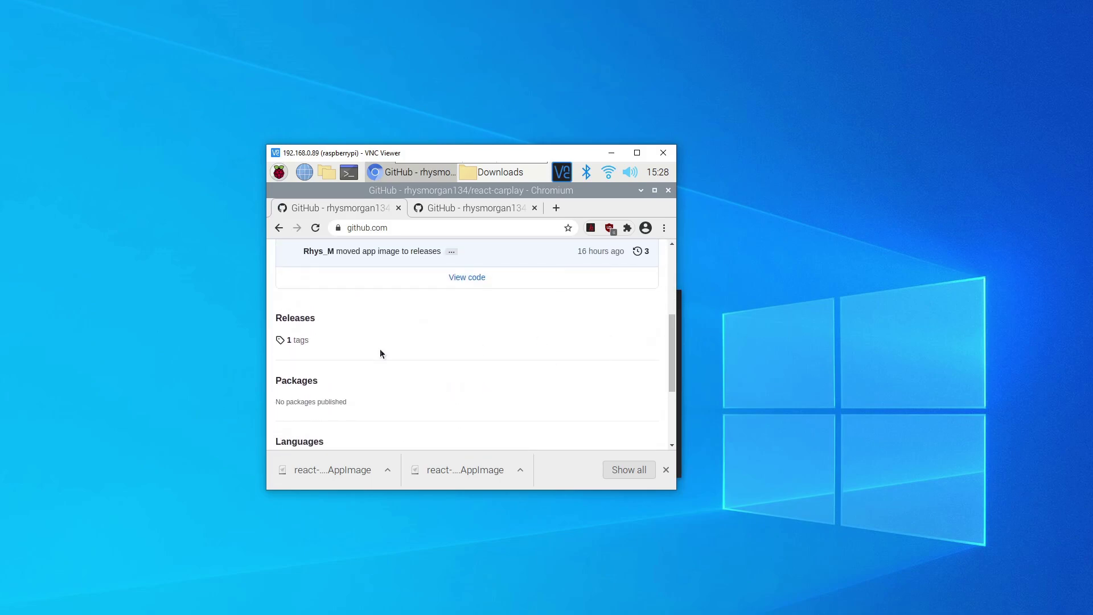
left_click(299, 321)
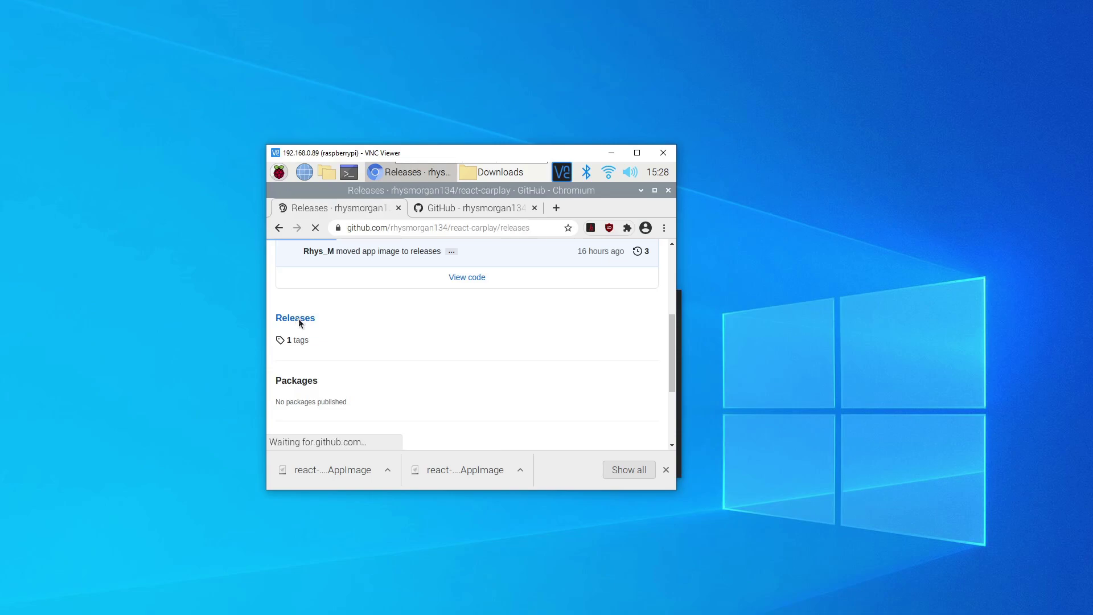
scroll(358, 353, "down", 5)
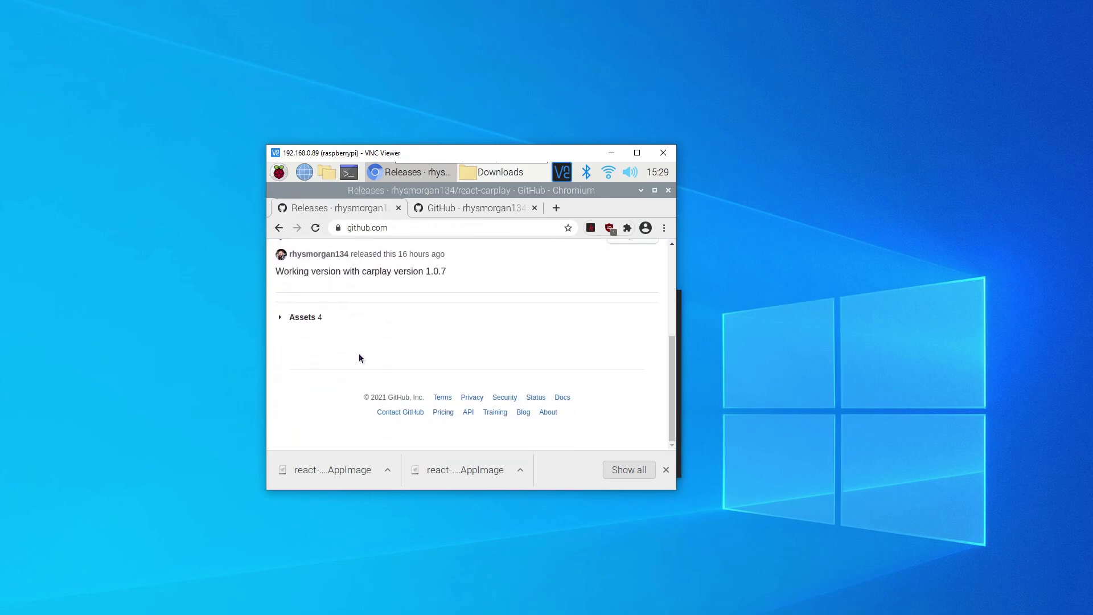
left_click(284, 320)
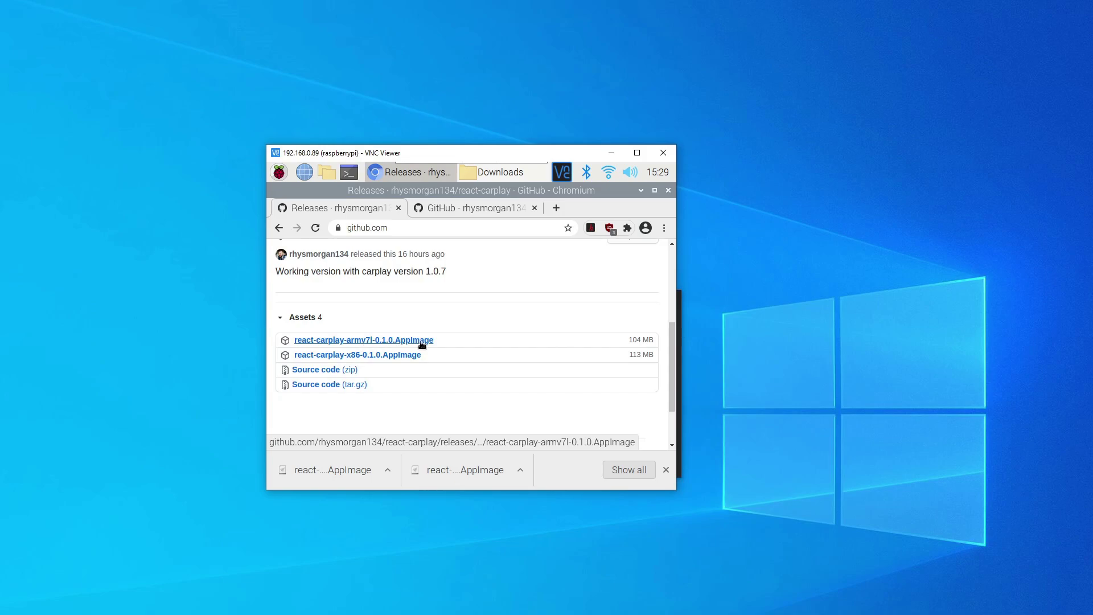
left_click(369, 340)
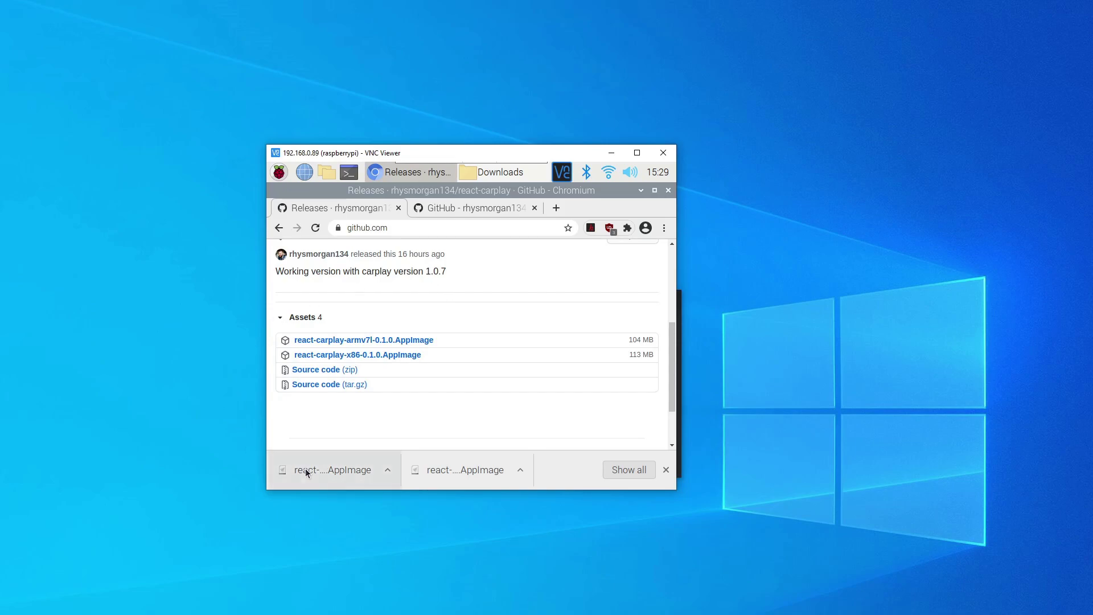
Open a terminal in the Downloads folder and make the AppImage executable with chmod +x.
left_click(488, 173)
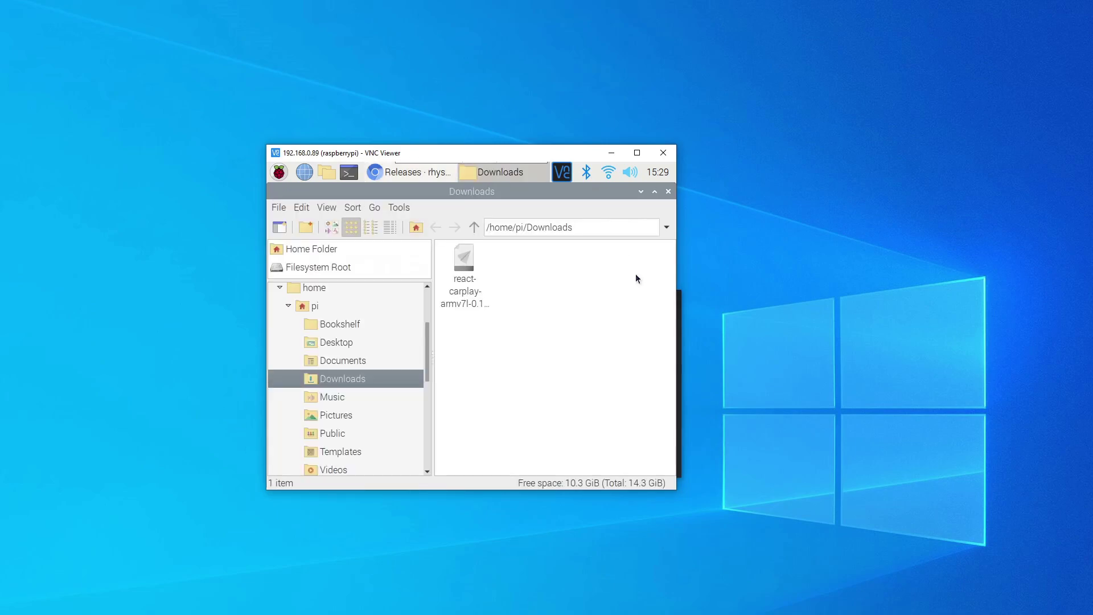
left_click(402, 207)
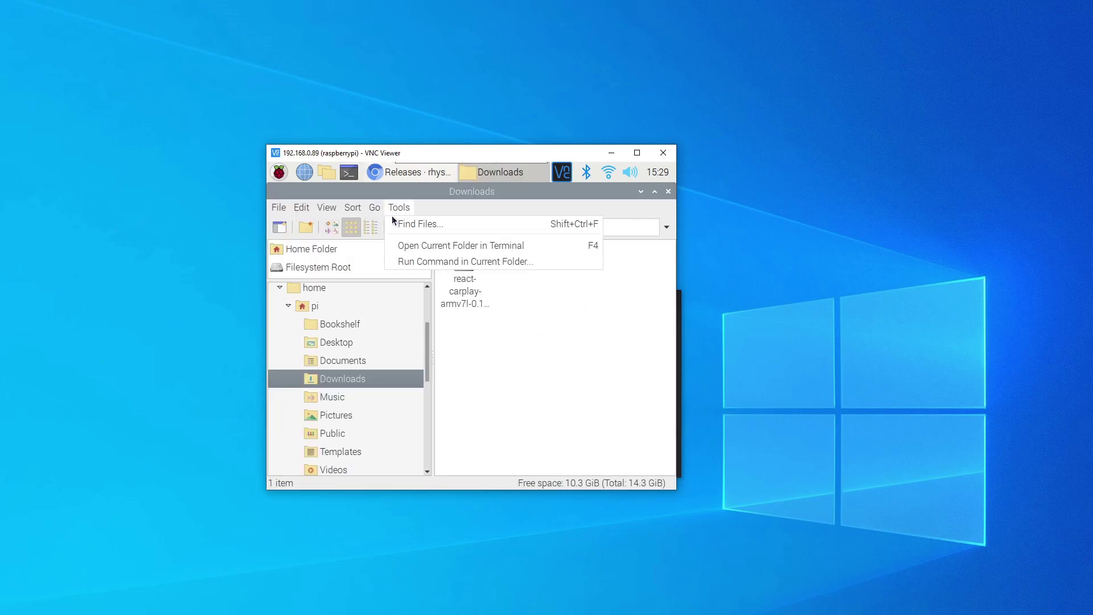
left_click(419, 245)
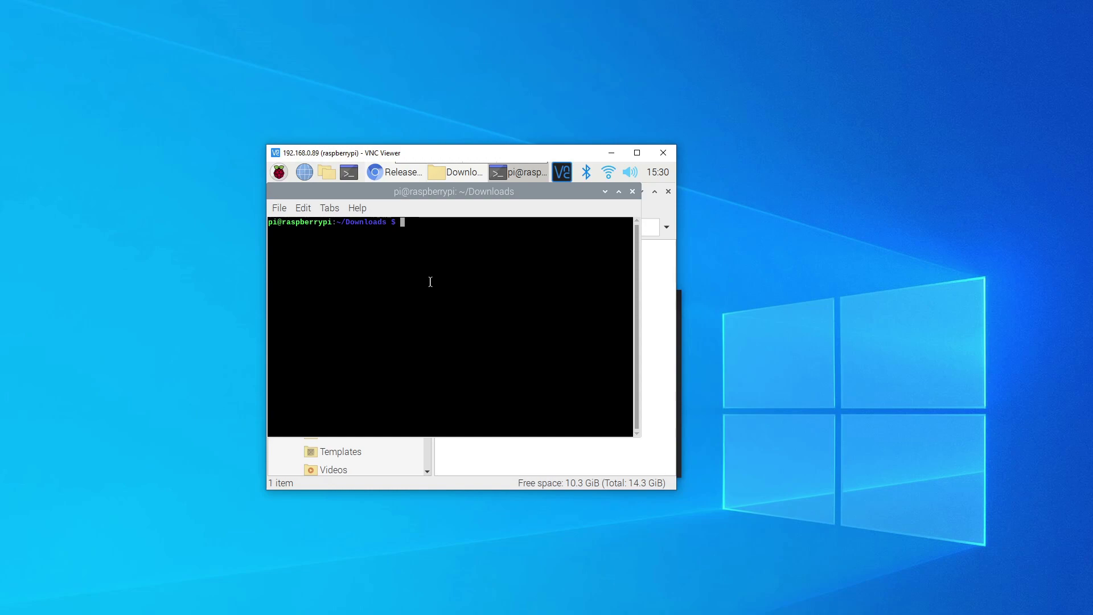
type("chmod +x re")
key("Tab")
key("Return")
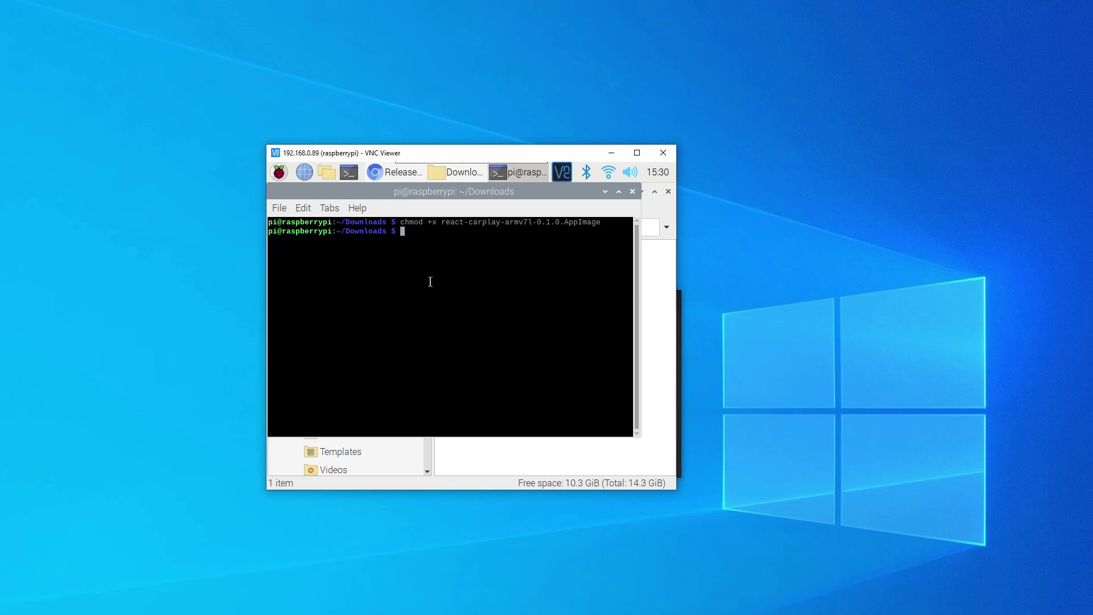
Launch the react-carplay AppImage with sudo and the --no-sandbox flag.
type("sudo ./re")
key("Tab")
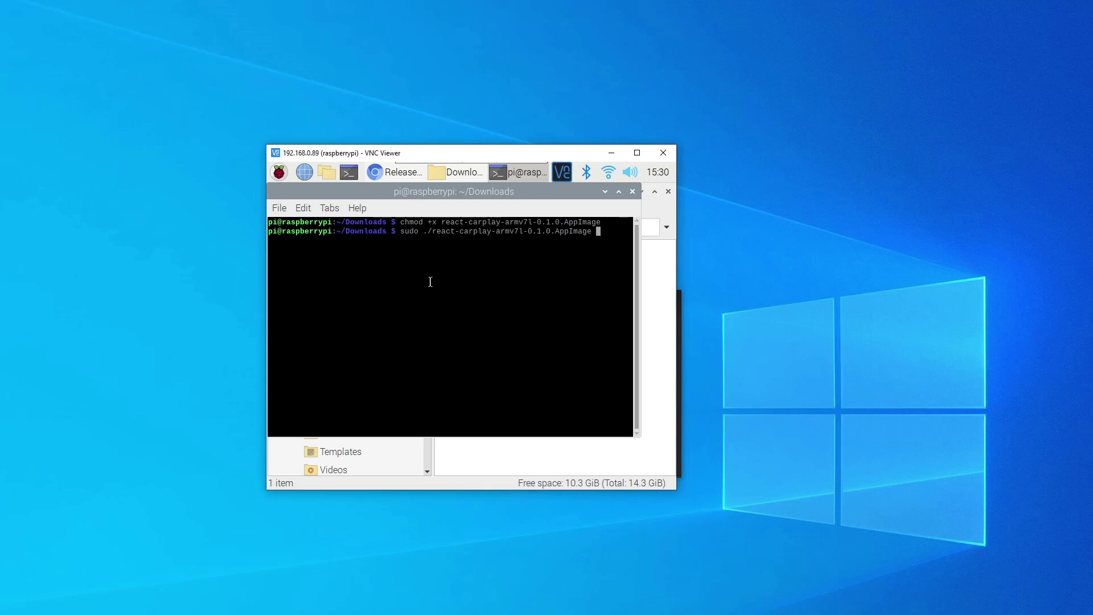
type("--no-sandbox")
key("Return")
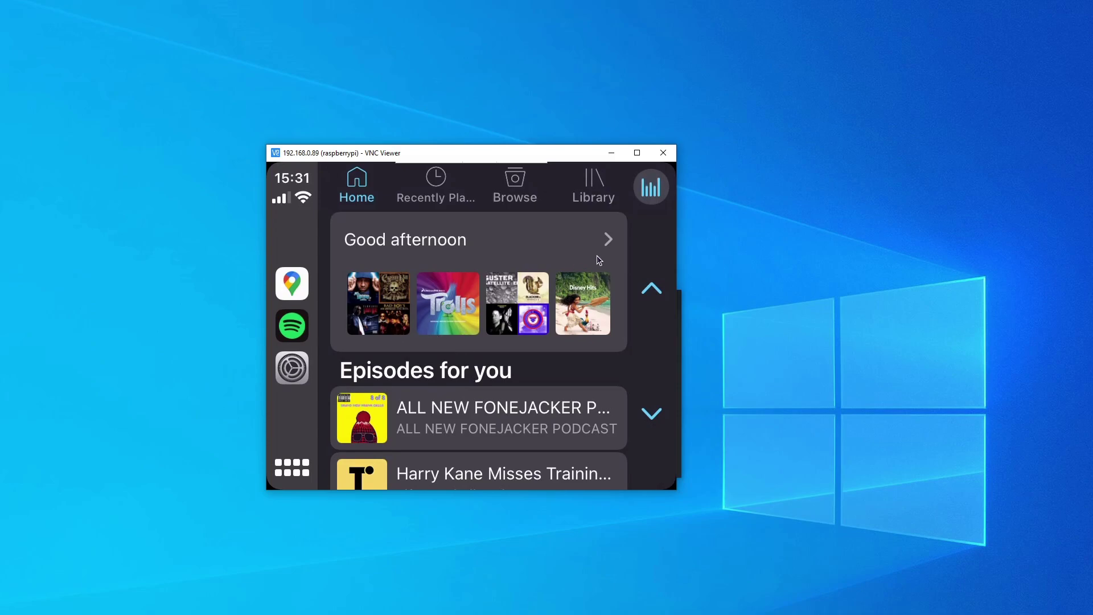
Pause the Empty Bed track and go to the CarPlay home screen.
left_click(650, 190)
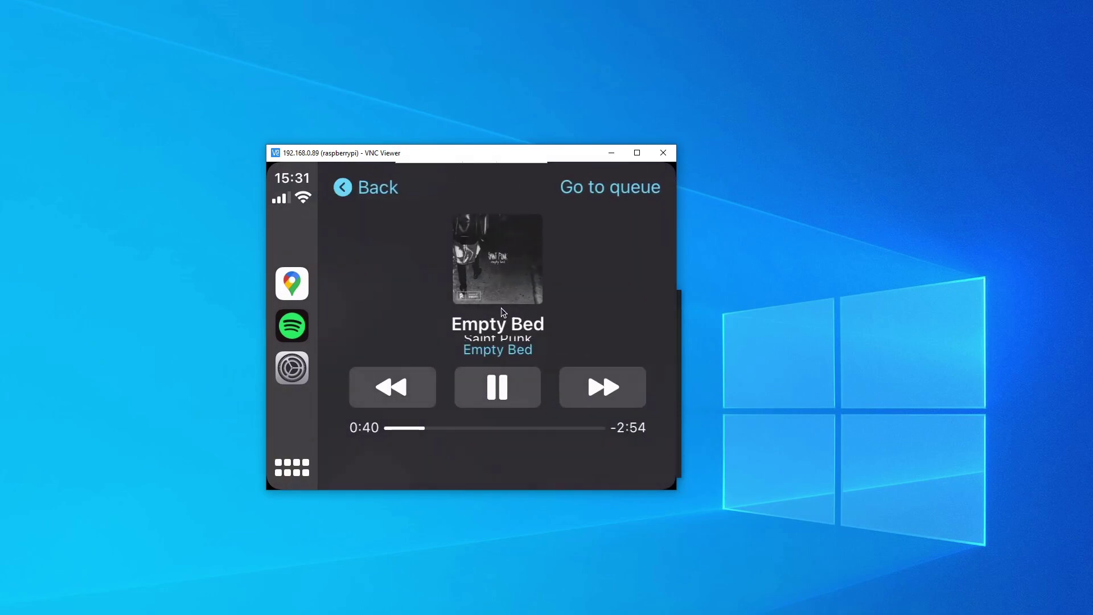
left_click(504, 392)
left_click(287, 474)
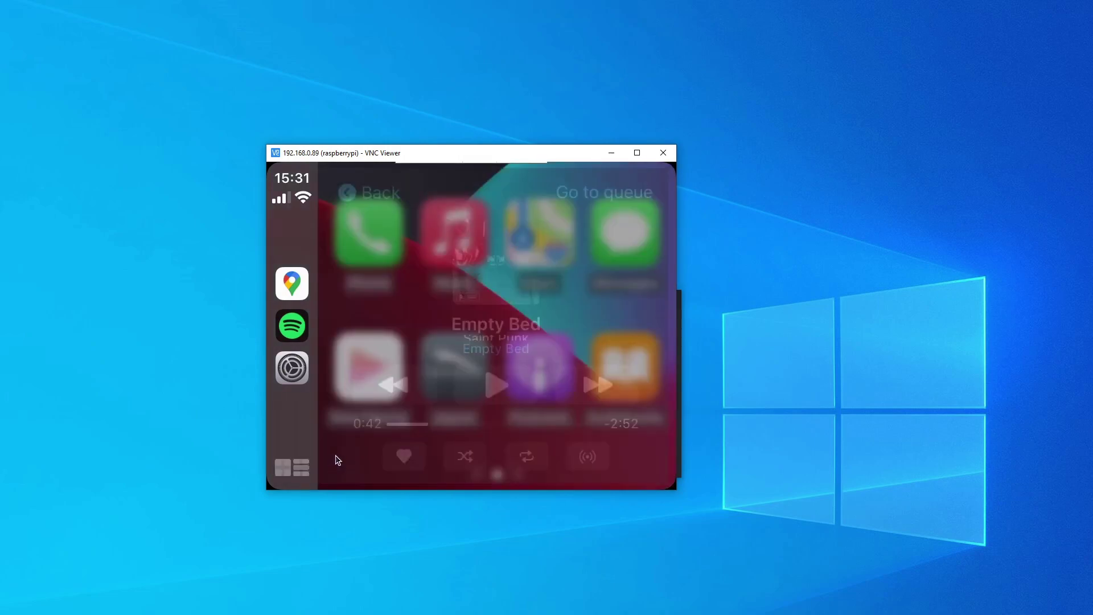
Page through the CarPlay app pages and open Google Maps.
left_click_drag(494, 315, 394, 318)
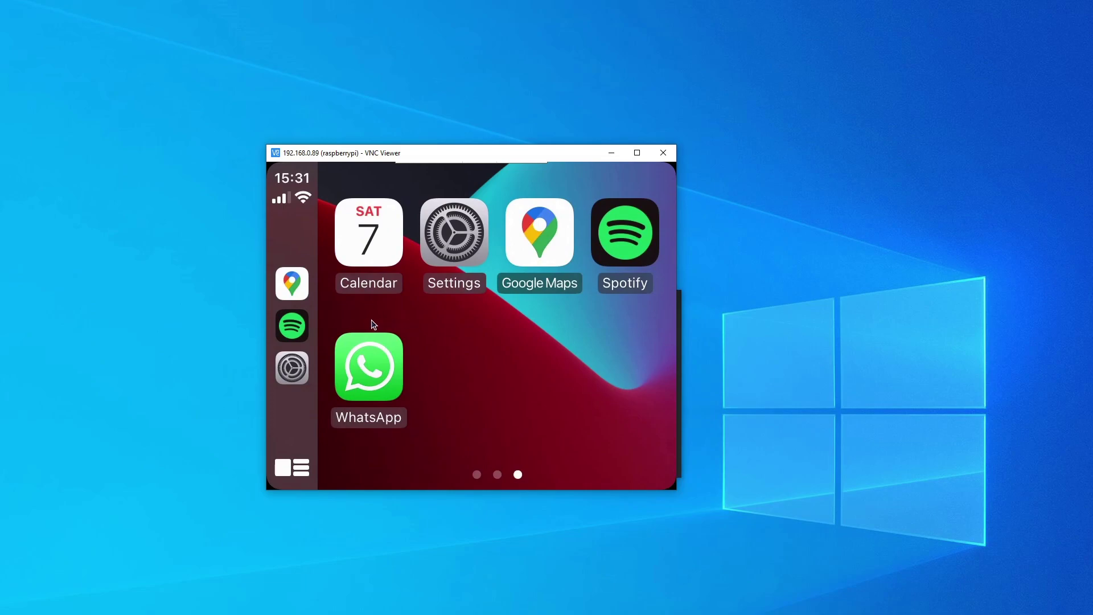
left_click_drag(376, 319, 442, 316)
left_click_drag(365, 316, 664, 317)
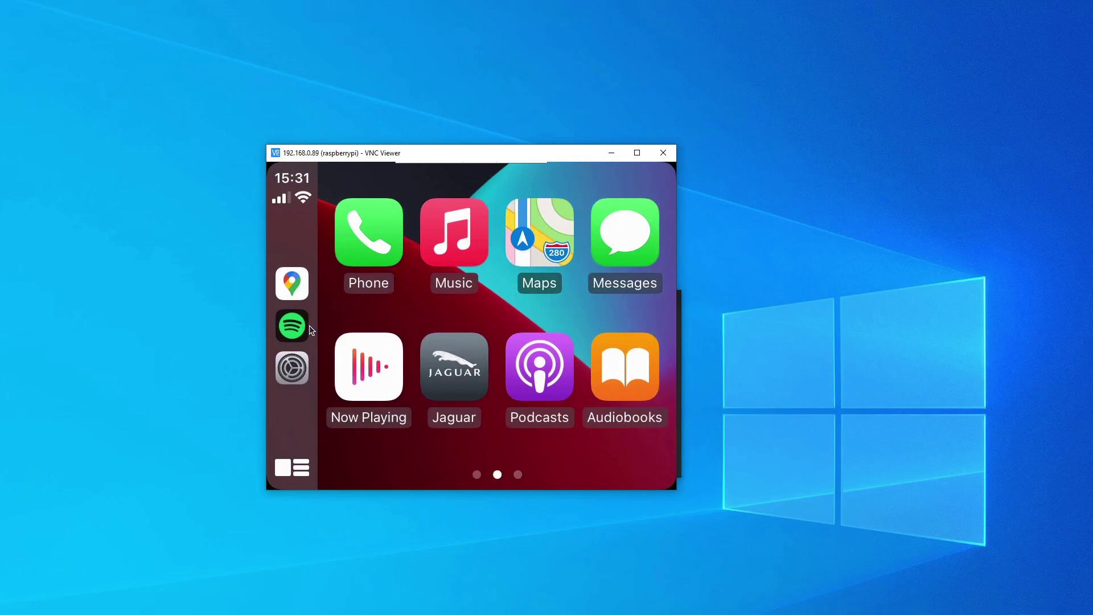
left_click(290, 291)
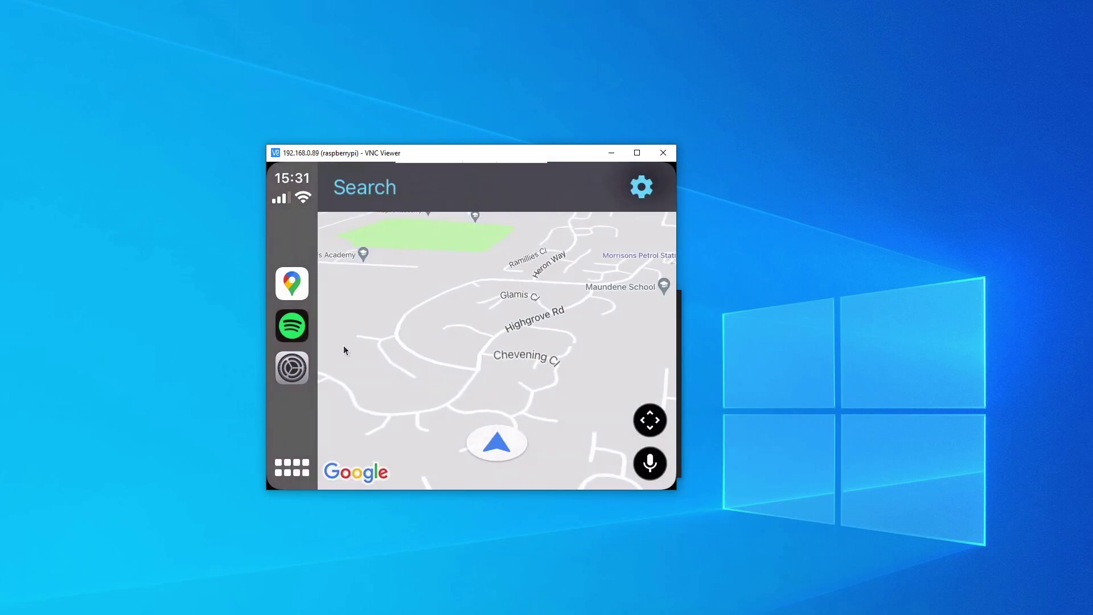
Browse the CarPlay home pages, briefly open Settings, then settle on the Dashboard view.
left_click(295, 469)
left_click_drag(587, 312, 383, 312)
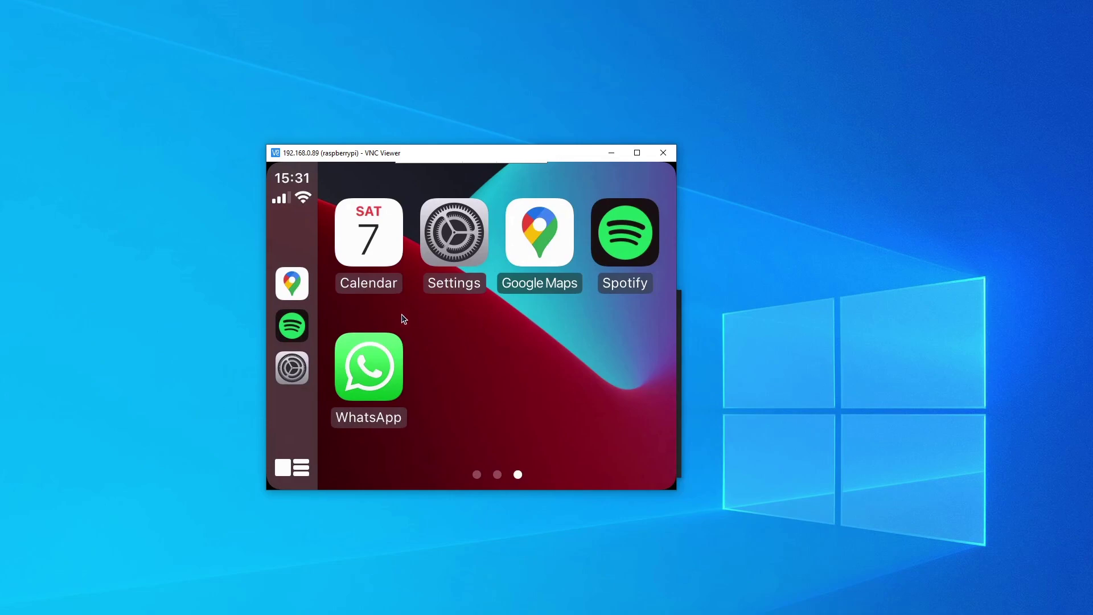
left_click_drag(404, 317, 529, 319)
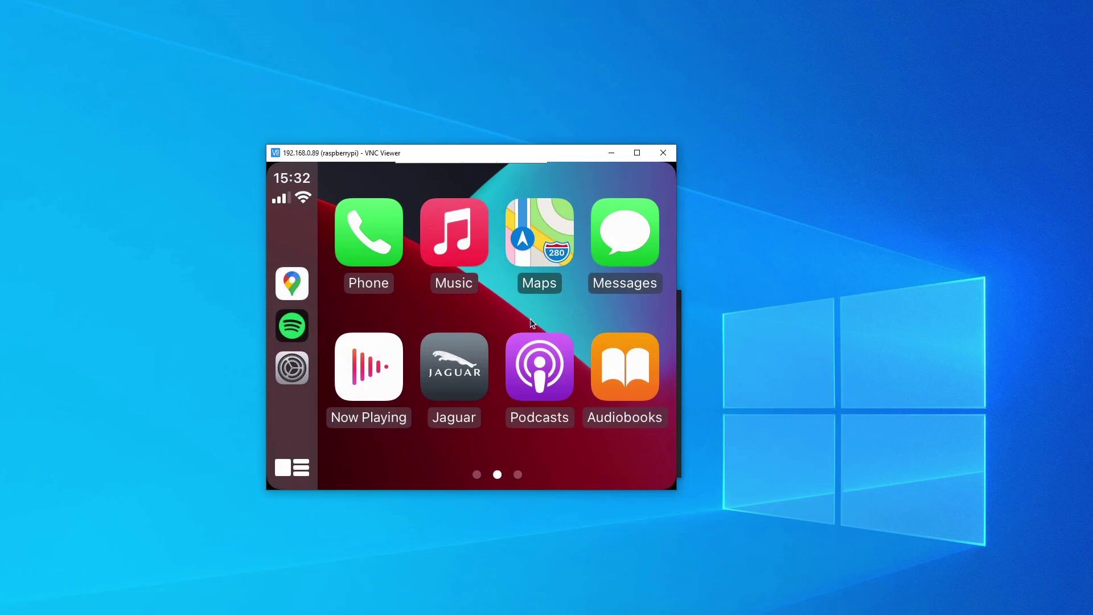
left_click(301, 470)
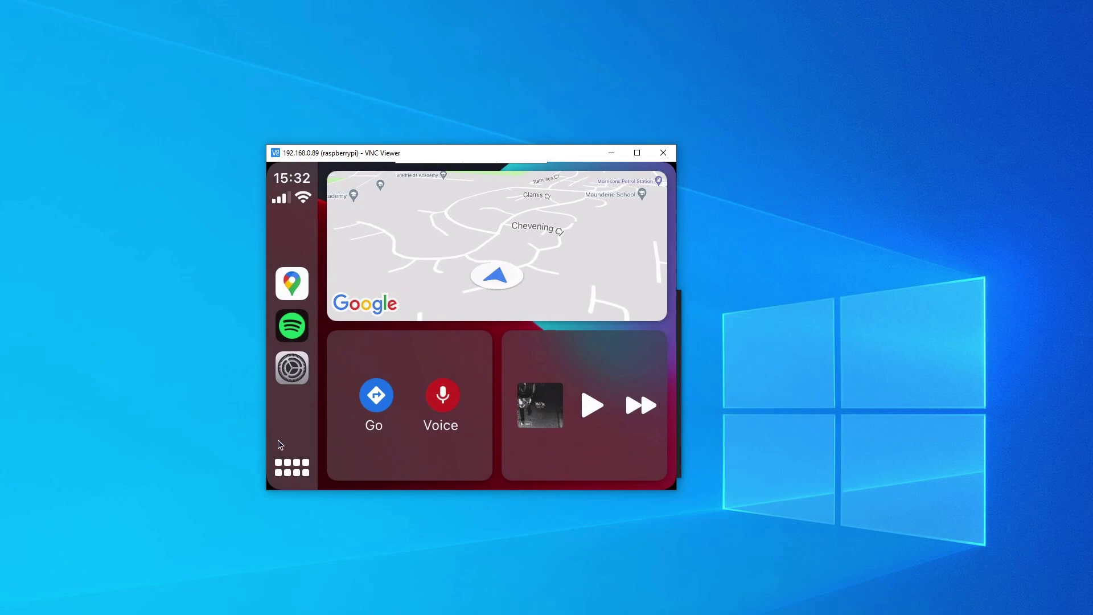
left_click(292, 371)
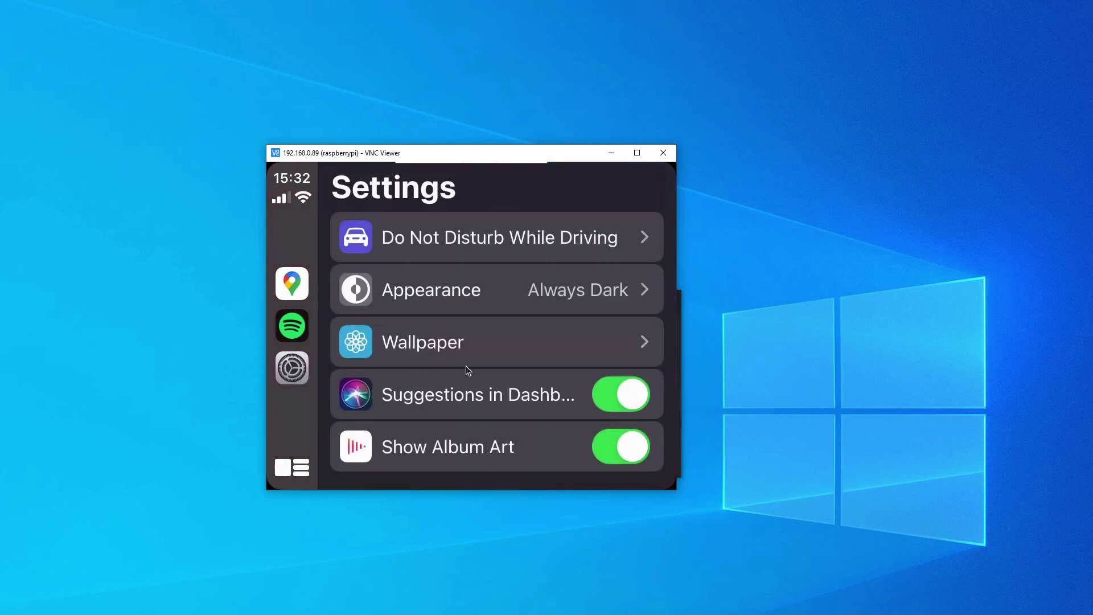
left_click(285, 475)
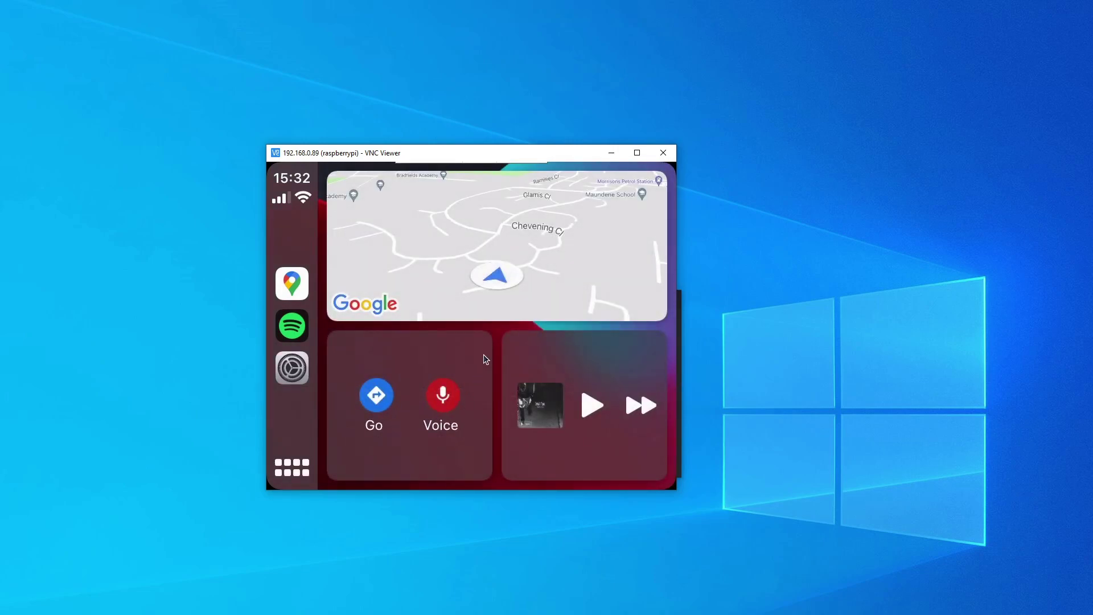
Stop the running CarPlay app with Ctrl+C and bring the browser forward.
key("alt+Tab")
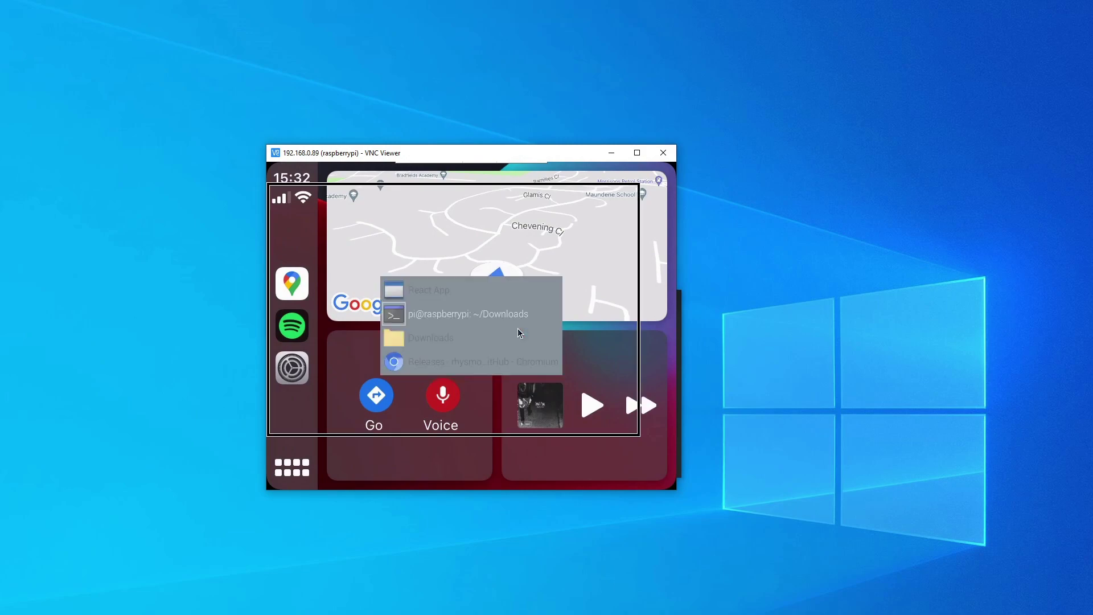
key("ctrl+c")
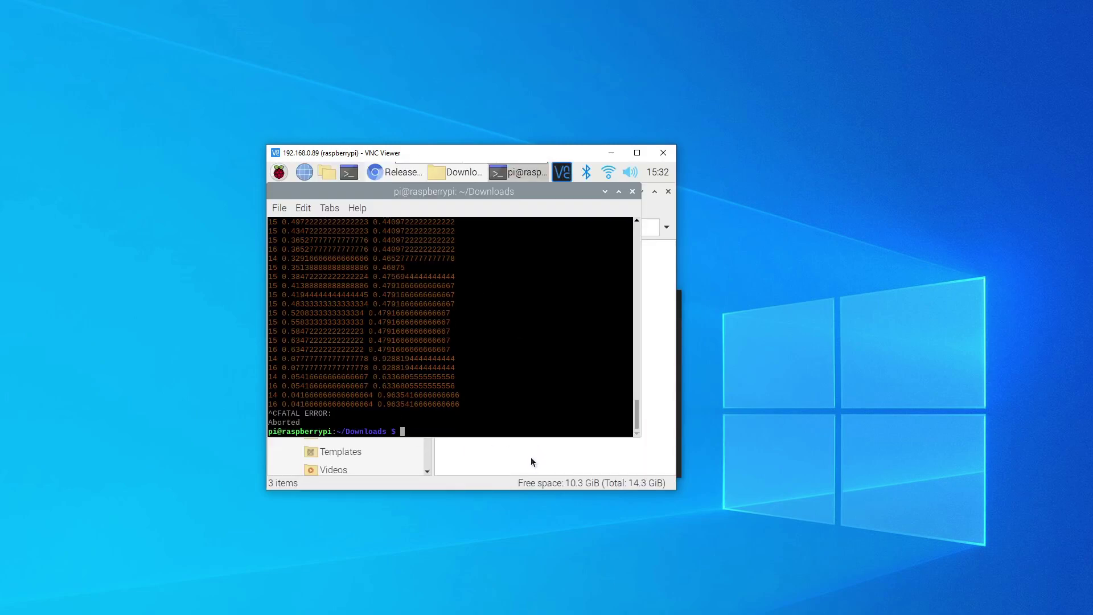
left_click(605, 192)
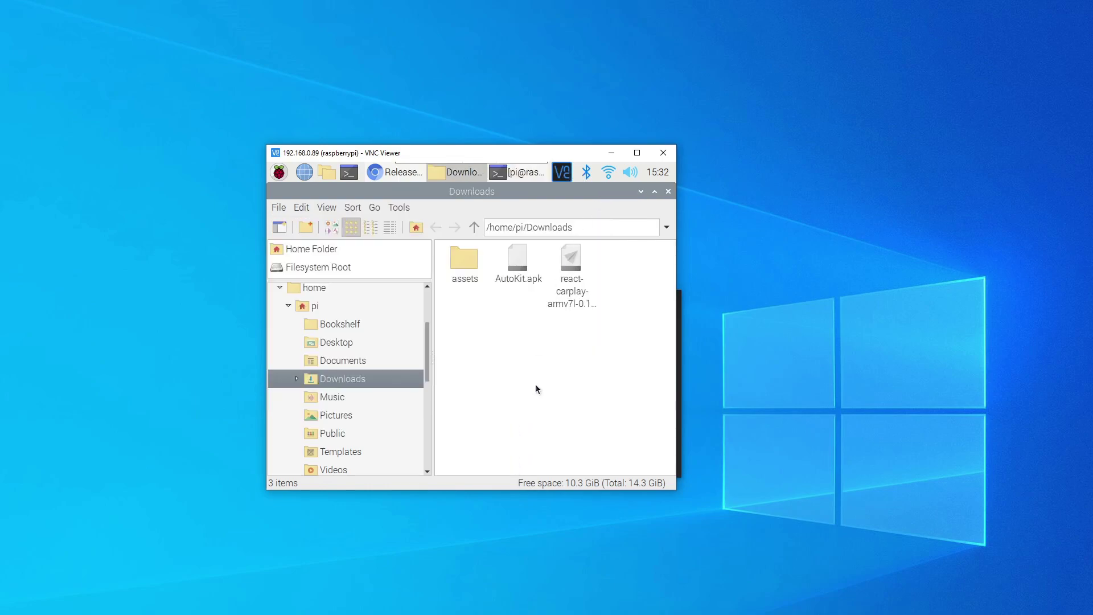
left_click(387, 172)
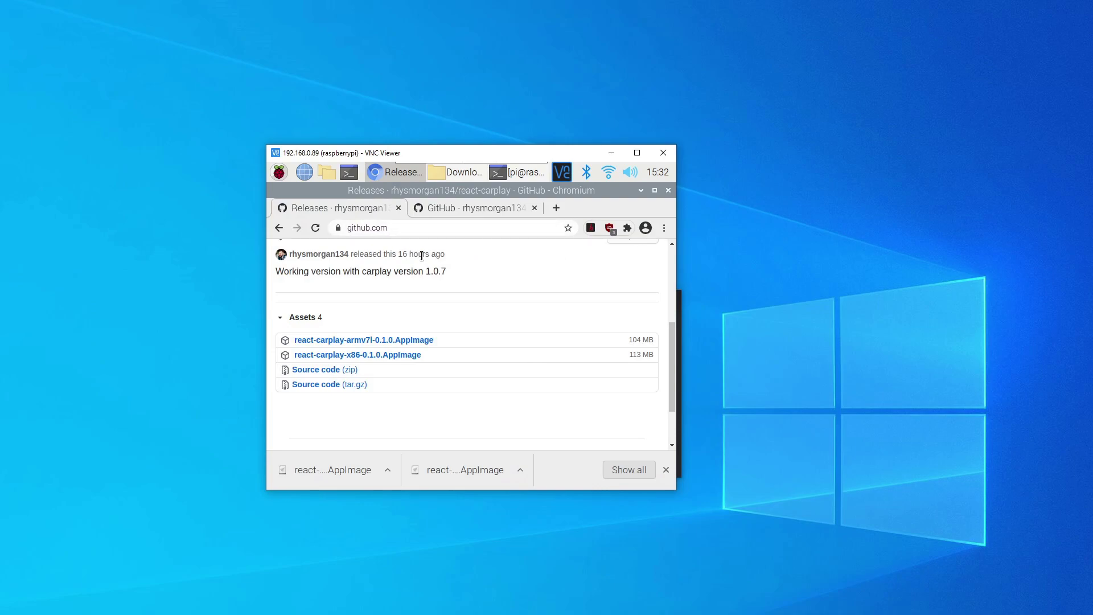
Open the react-carplay owner's GitHub profile and look over it.
scroll(405, 344, "up", 3)
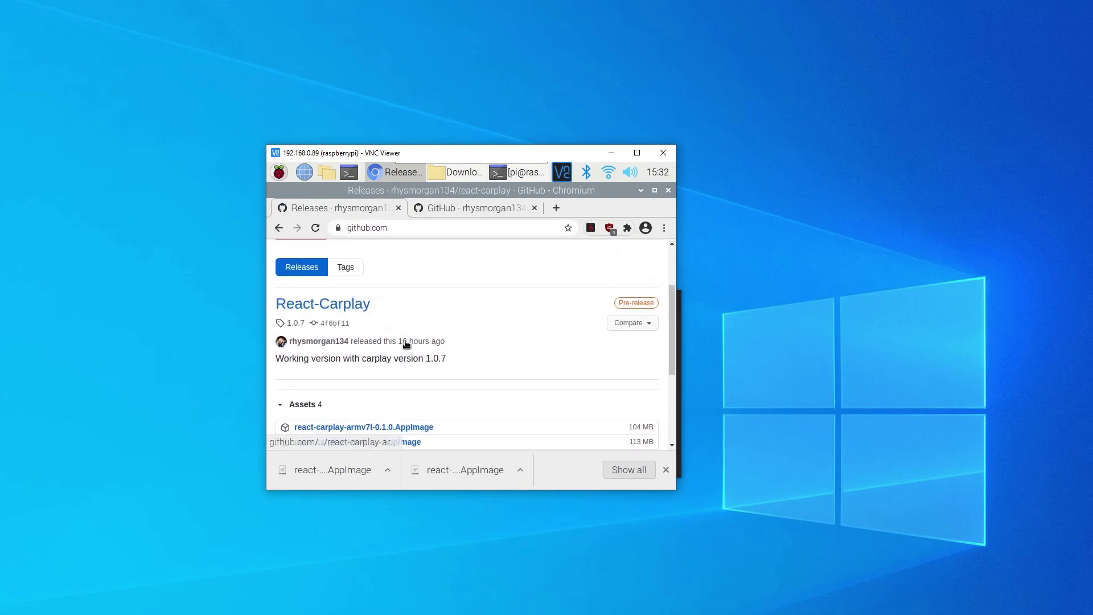
scroll(407, 344, "up", 3)
mouse_move(341, 292)
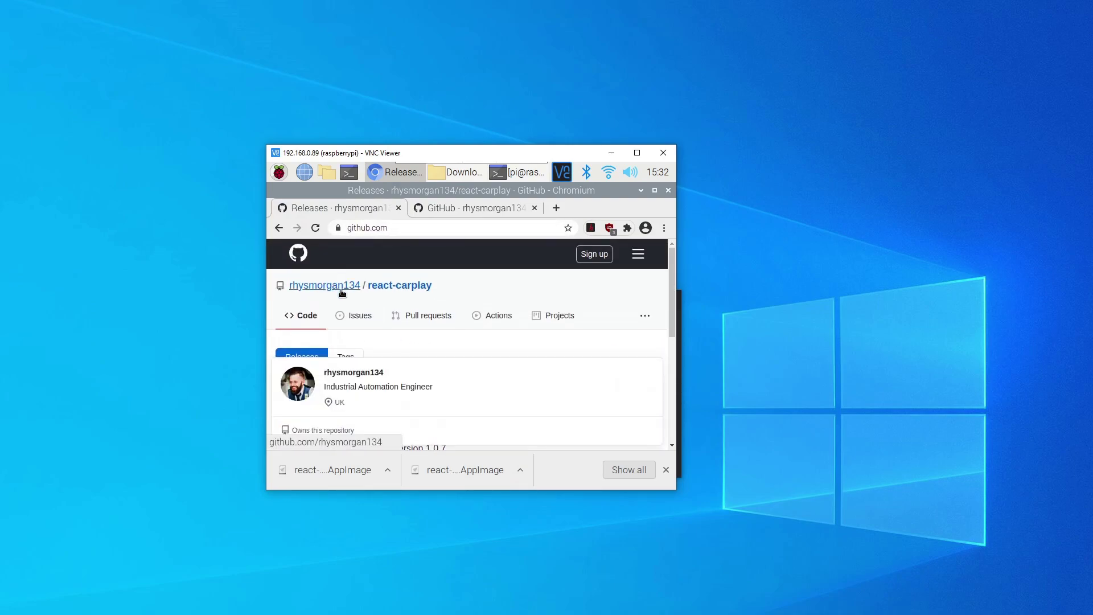
left_click(335, 288)
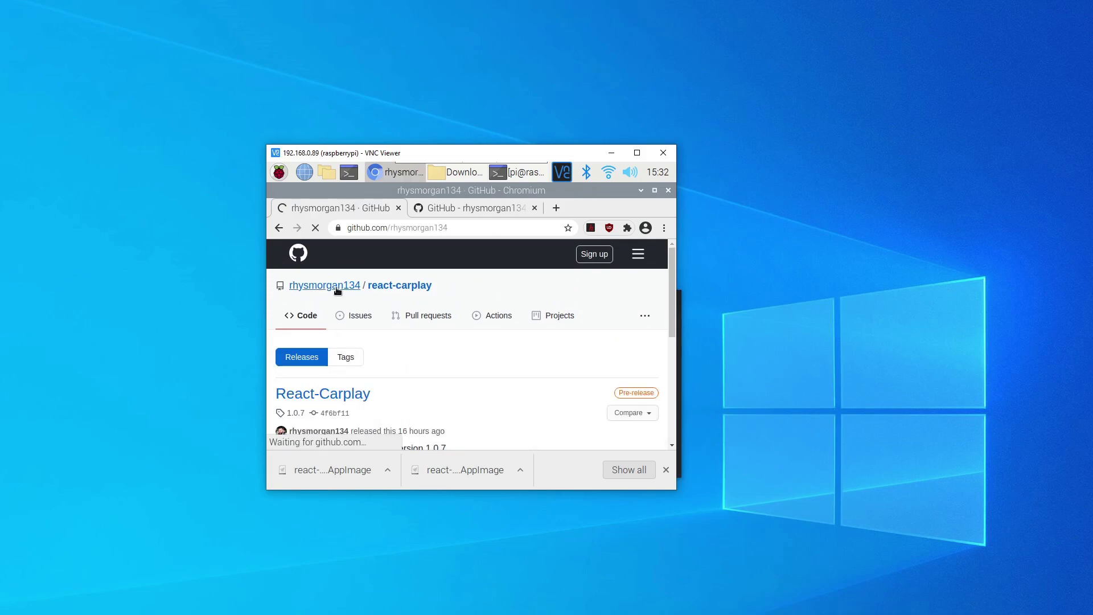
scroll(402, 319, "down", 5)
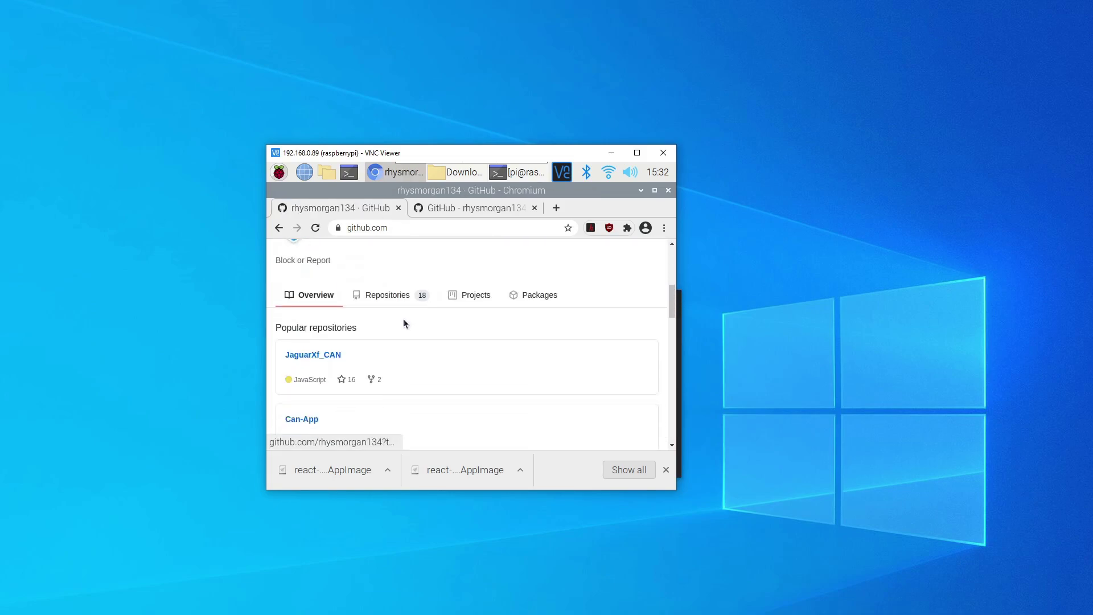
scroll(404, 324, "down", 8)
scroll(403, 323, "up", 3)
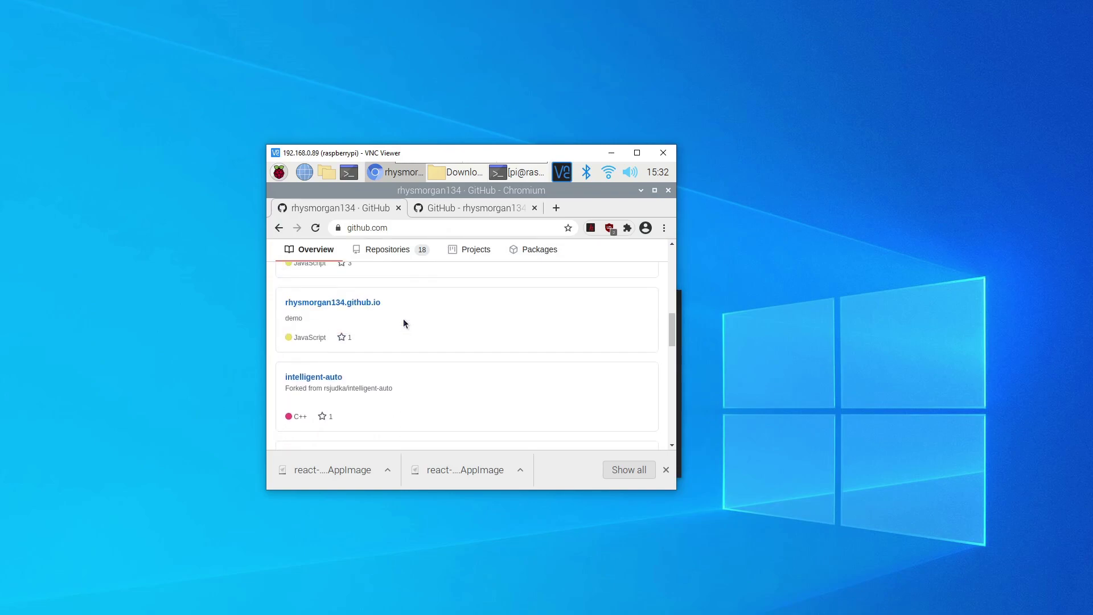
scroll(404, 323, "down", 5)
scroll(404, 323, "up", 2)
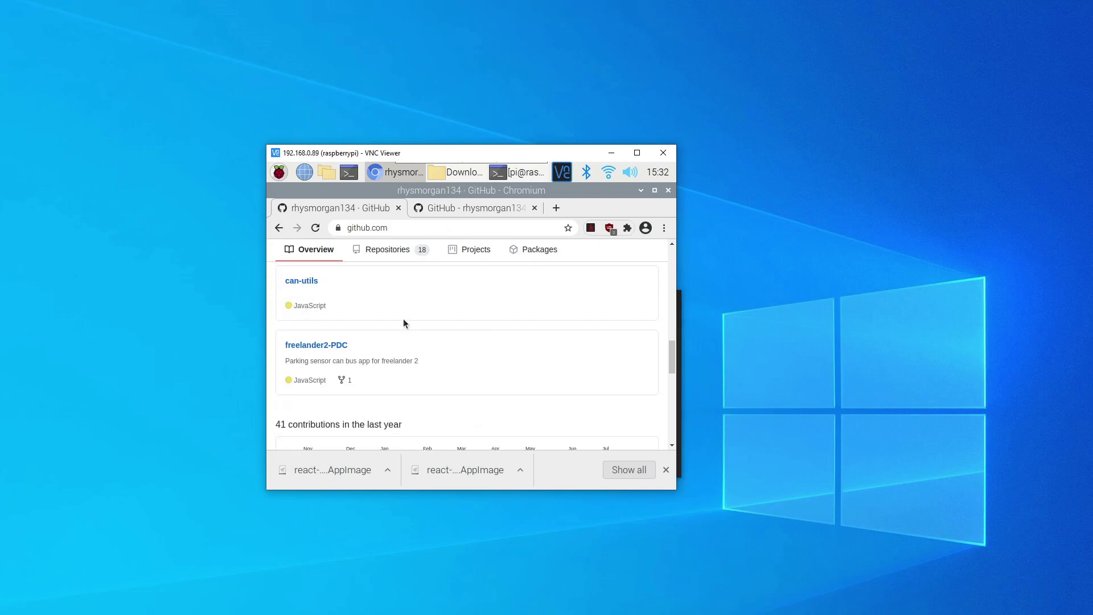
scroll(404, 324, "up", 10)
scroll(404, 324, "down", 4)
scroll(404, 324, "up", 4)
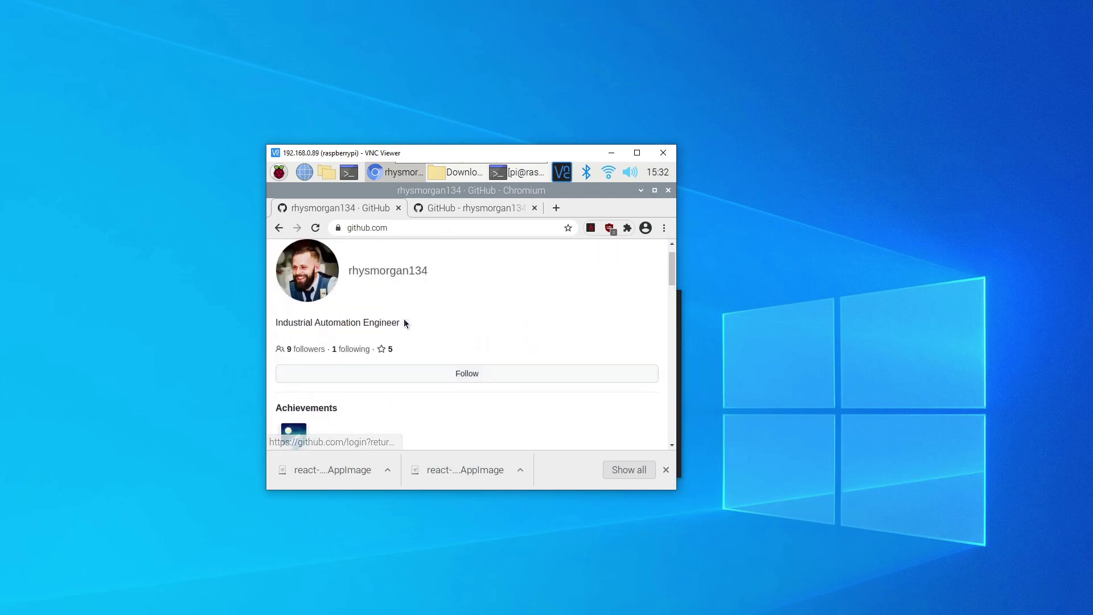
scroll(403, 322, "down", 10)
scroll(373, 334, "up", 4)
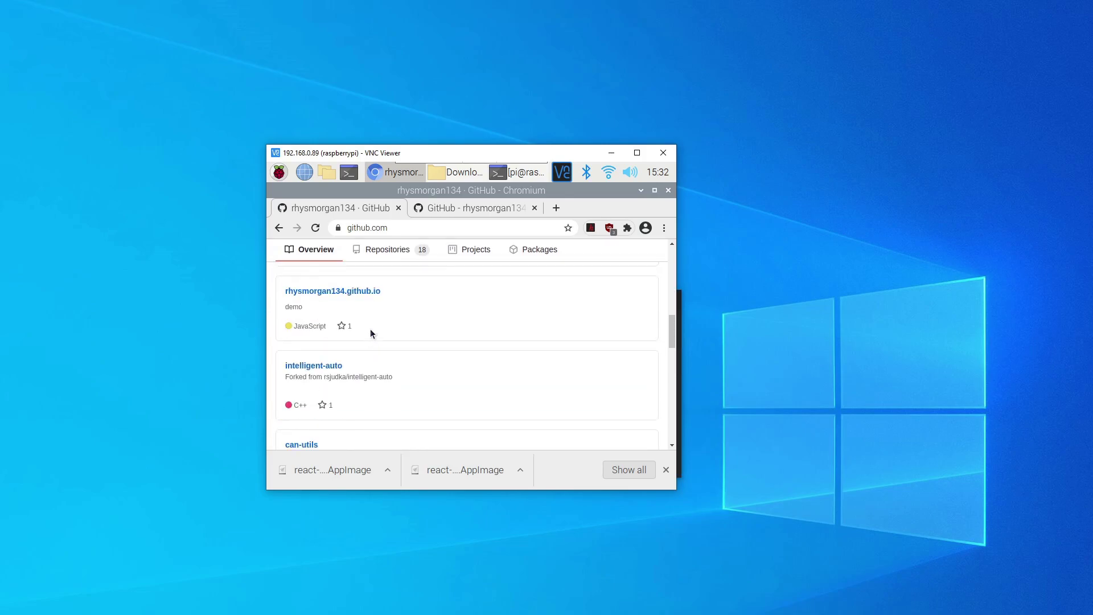
scroll(370, 329, "up", 4)
Show the owner's Repositories list and open node-CarPlay.
left_click(393, 250)
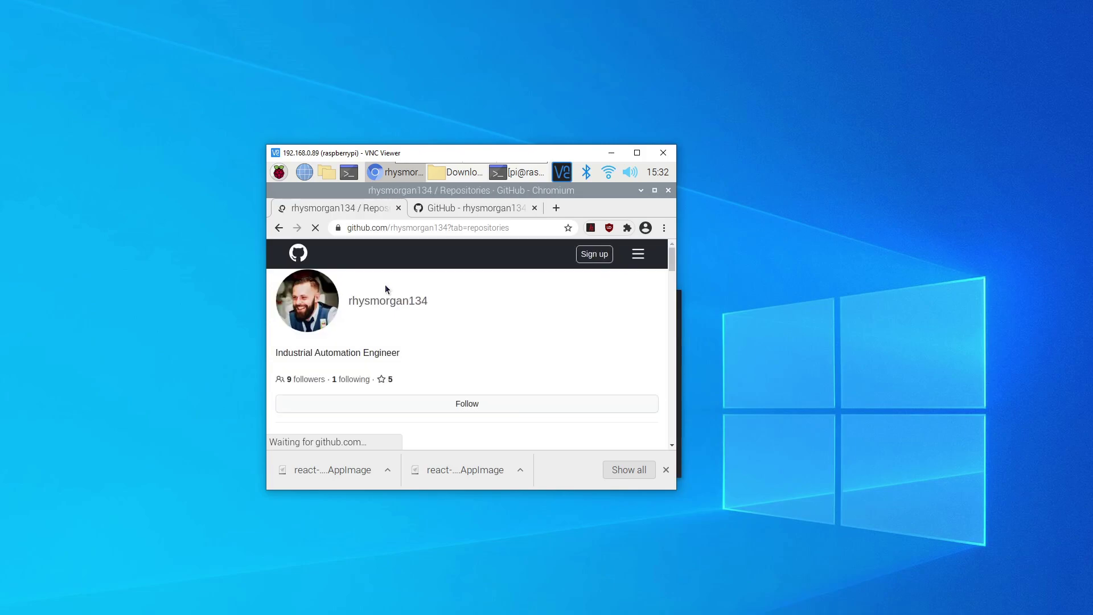
scroll(385, 285, "down", 5)
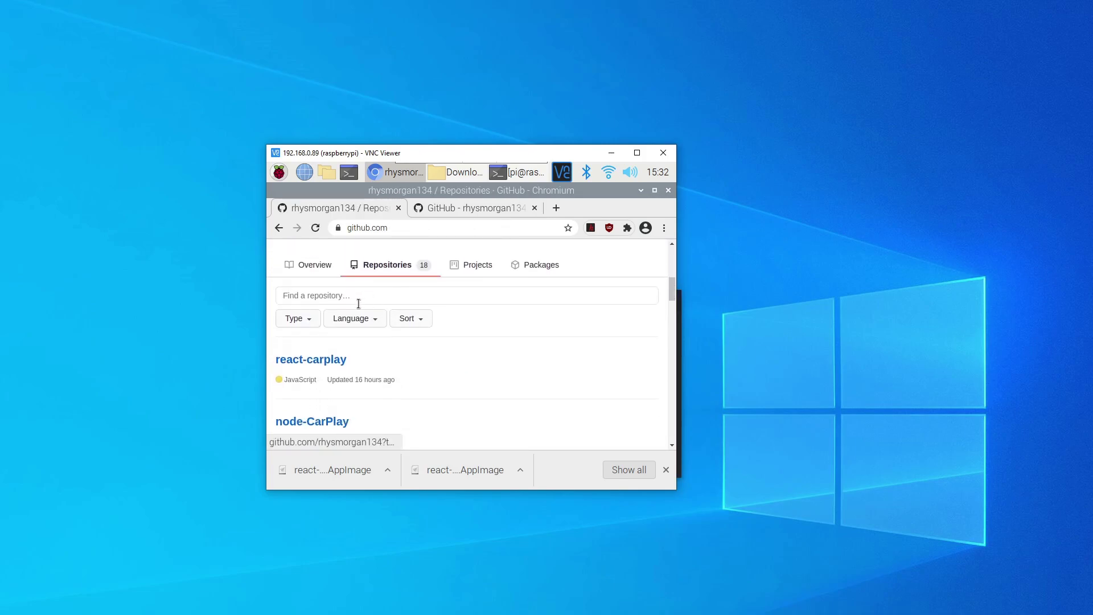
scroll(314, 347, "down", 2)
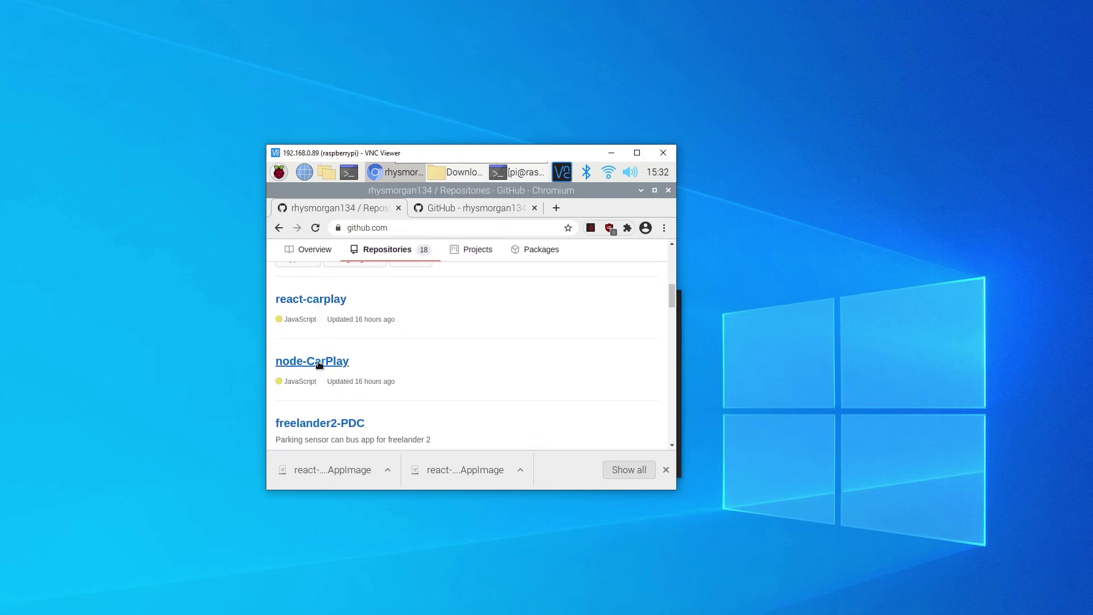
left_click(319, 364)
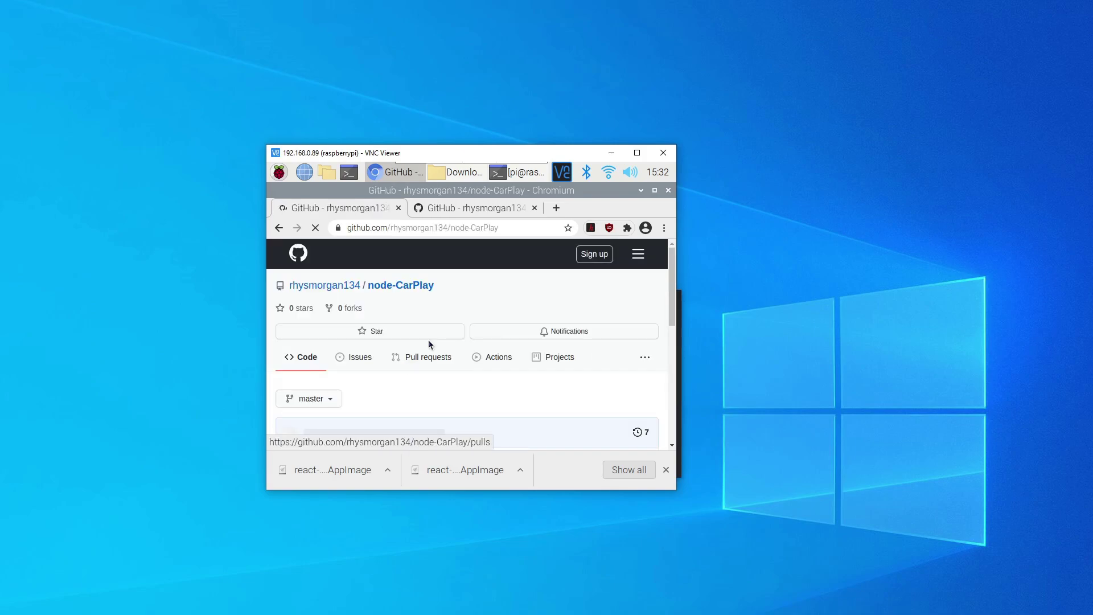
Expand node-CarPlay's files (.idea, modules, index.js, package.json), then go back to the repositories list.
scroll(429, 342, "down", 4)
scroll(450, 321, "up", 2)
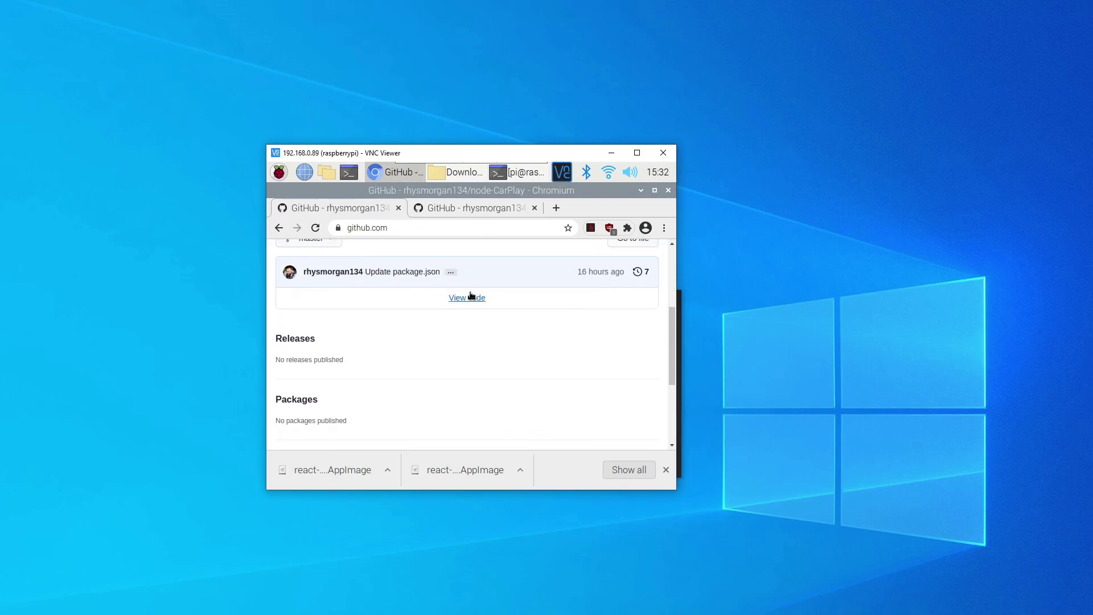
left_click(467, 306)
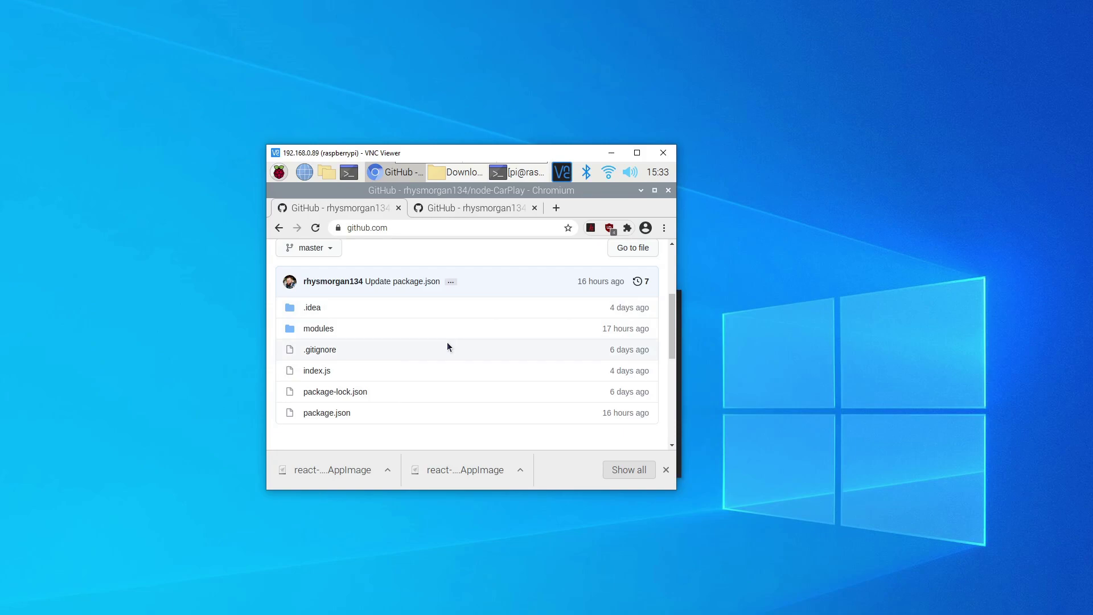
scroll(394, 323, "up", 3)
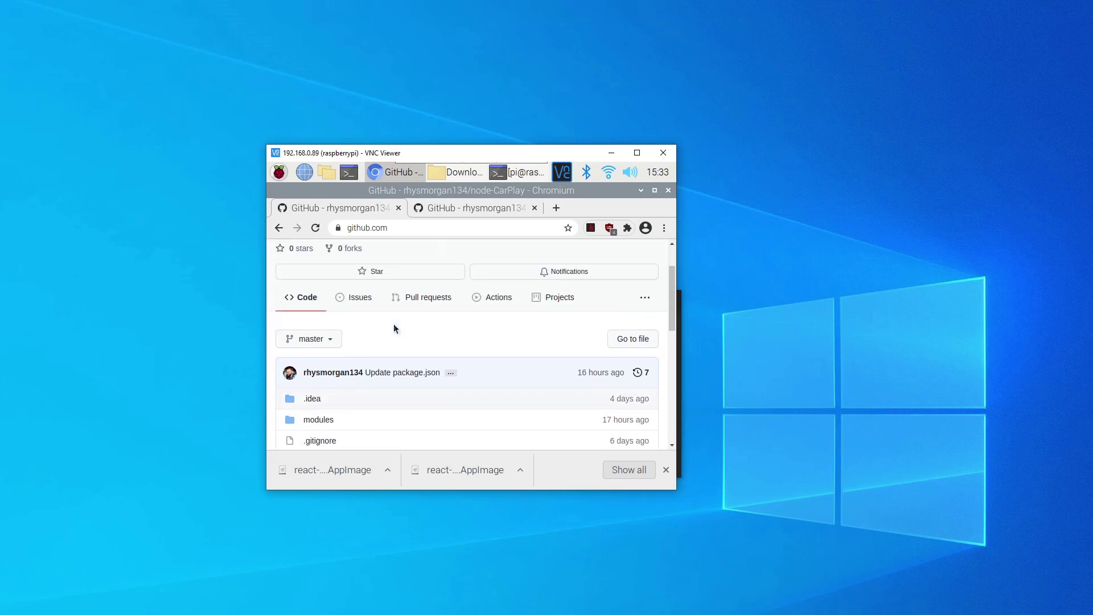
scroll(376, 413, "down", 3)
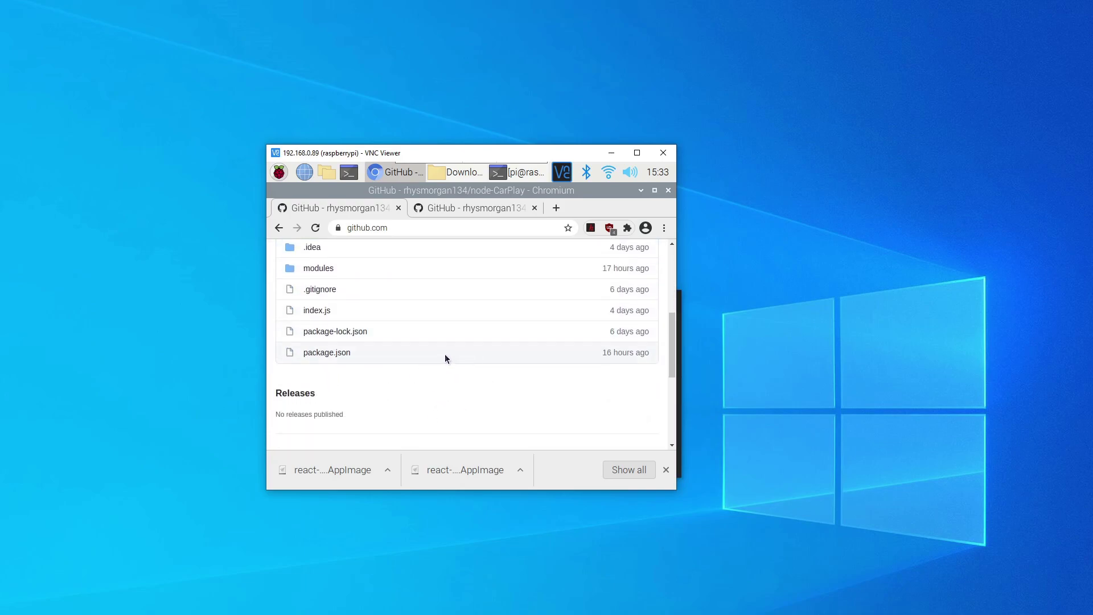
scroll(387, 404, "up", 2)
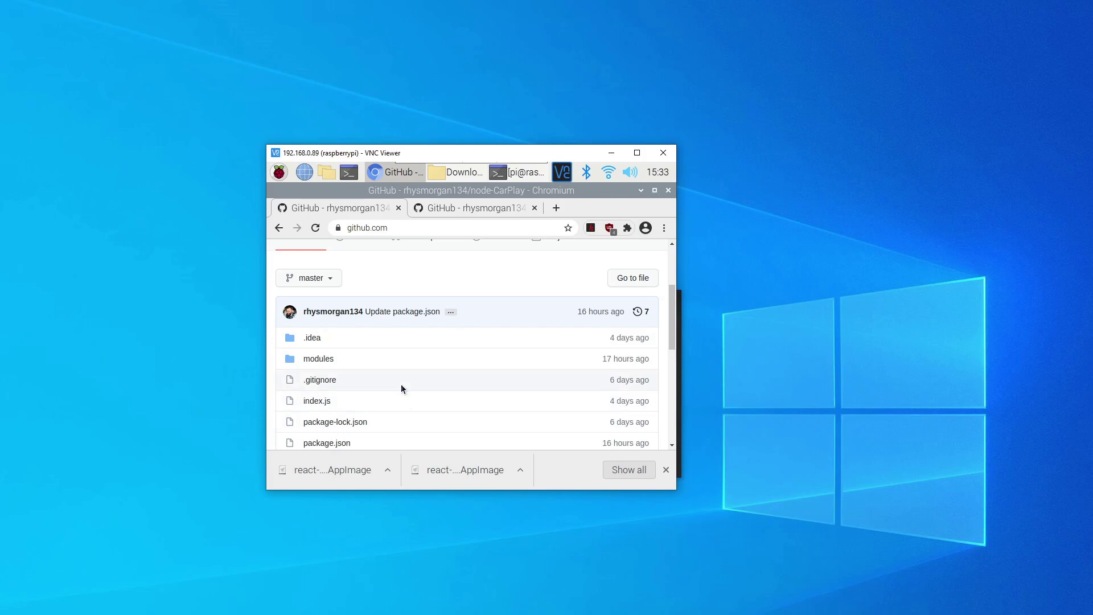
scroll(401, 385, "up", 3)
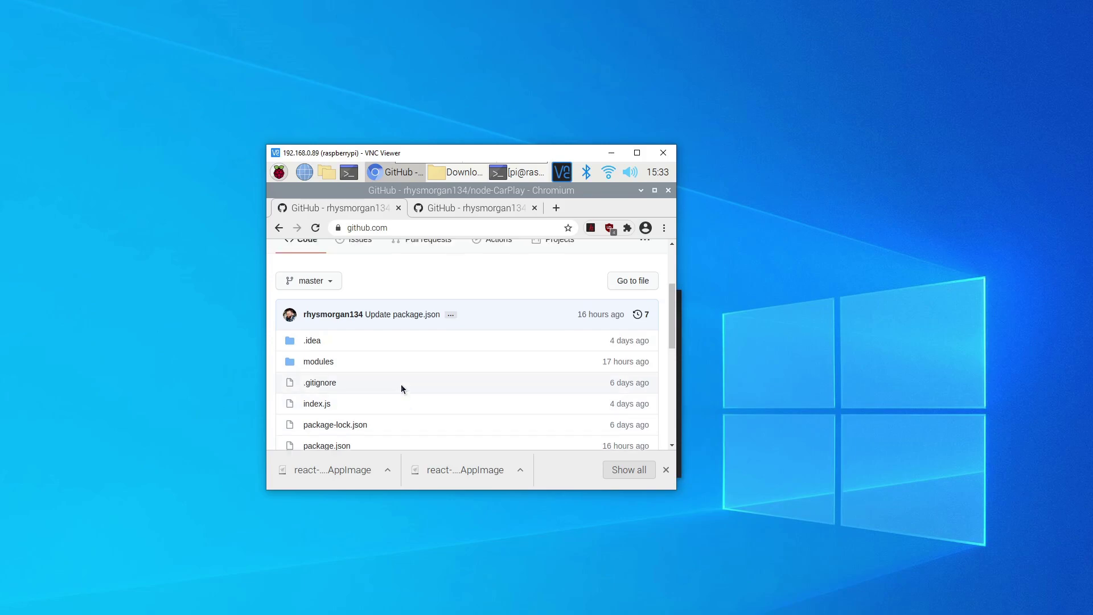
left_click(279, 228)
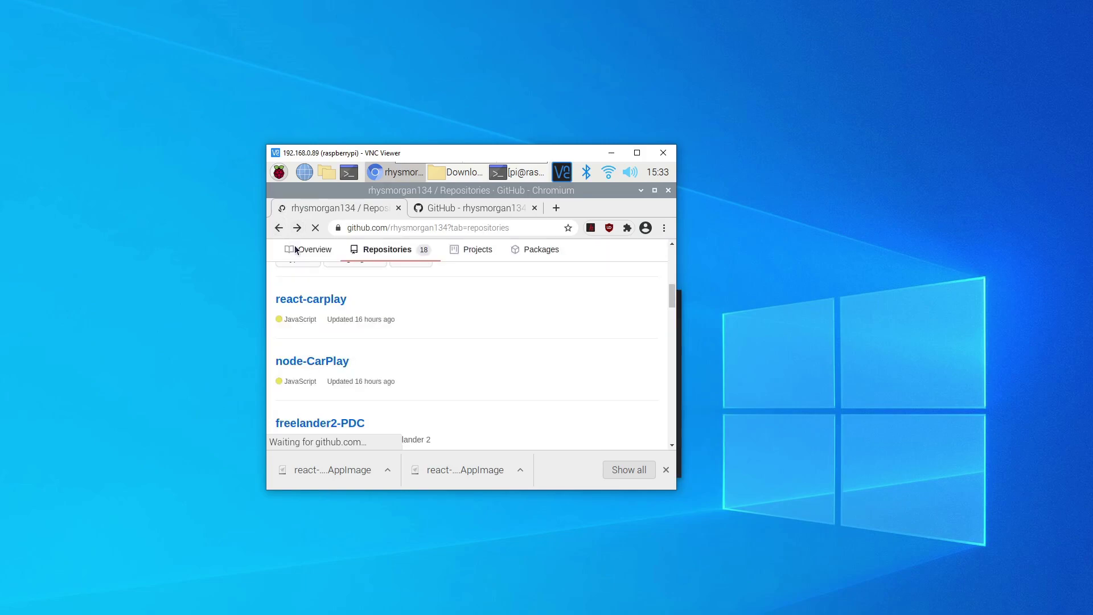
Open the react-carplay repository, peek into its src folder, and go back.
left_click(331, 300)
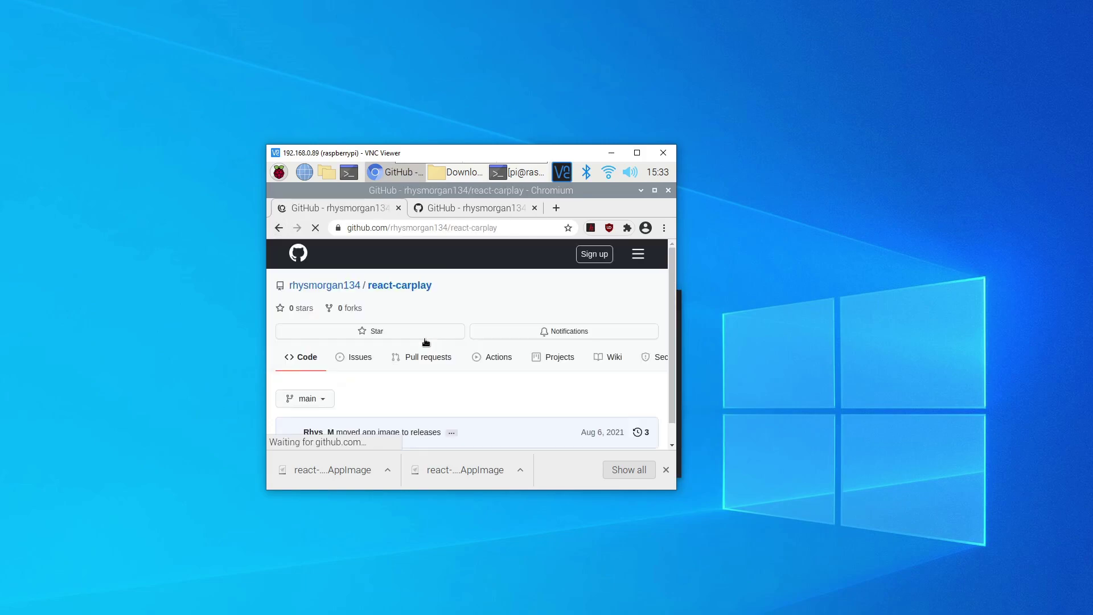
scroll(373, 328, "down", 3)
left_click(472, 369)
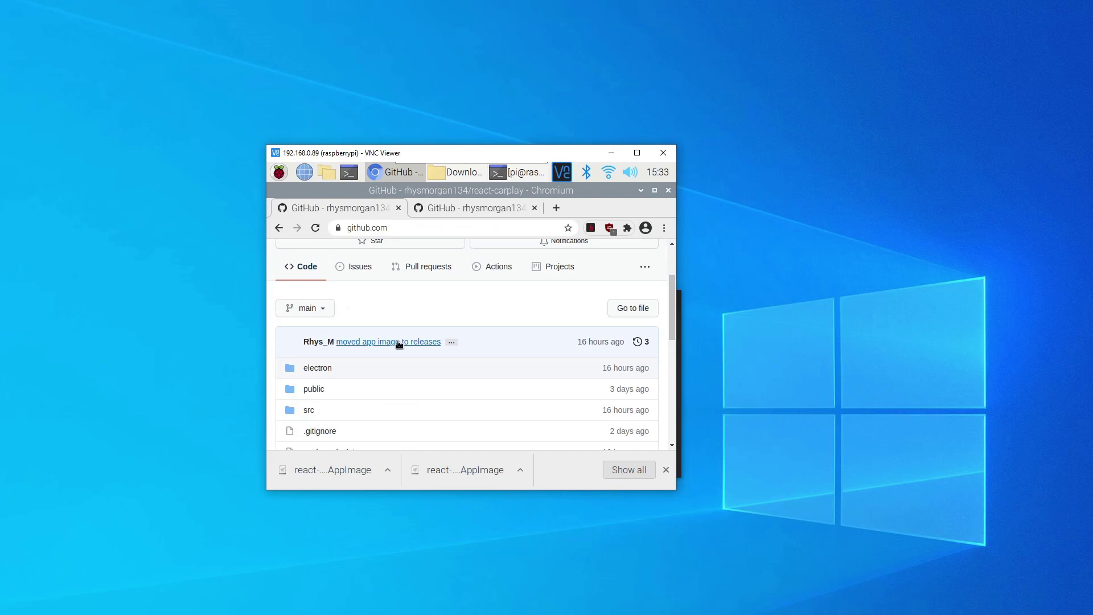
scroll(378, 336, "down", 3)
left_click(312, 320)
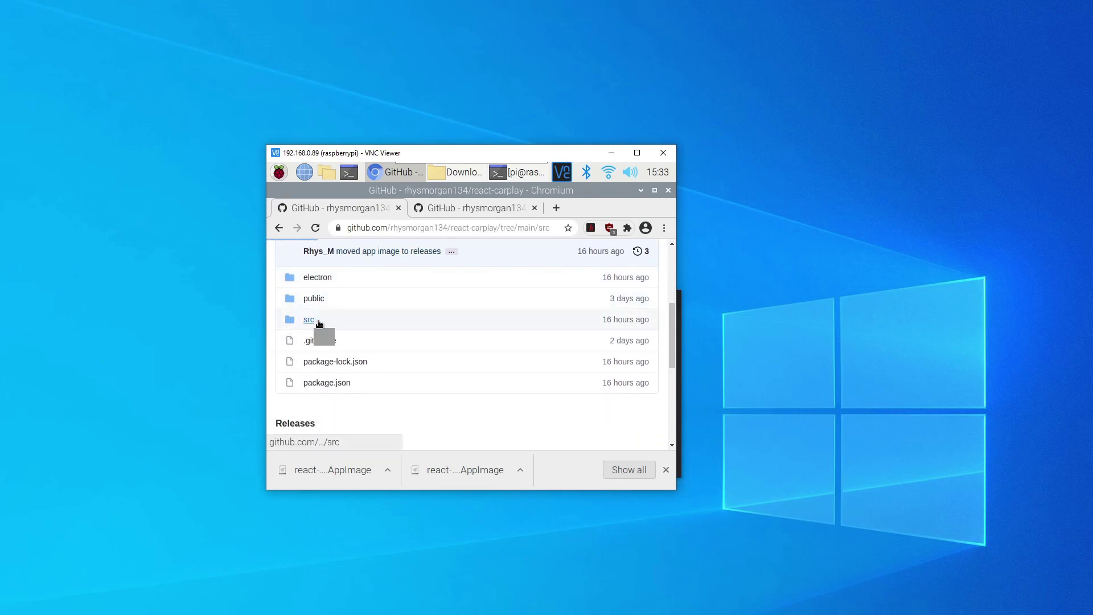
scroll(330, 321, "down", 5)
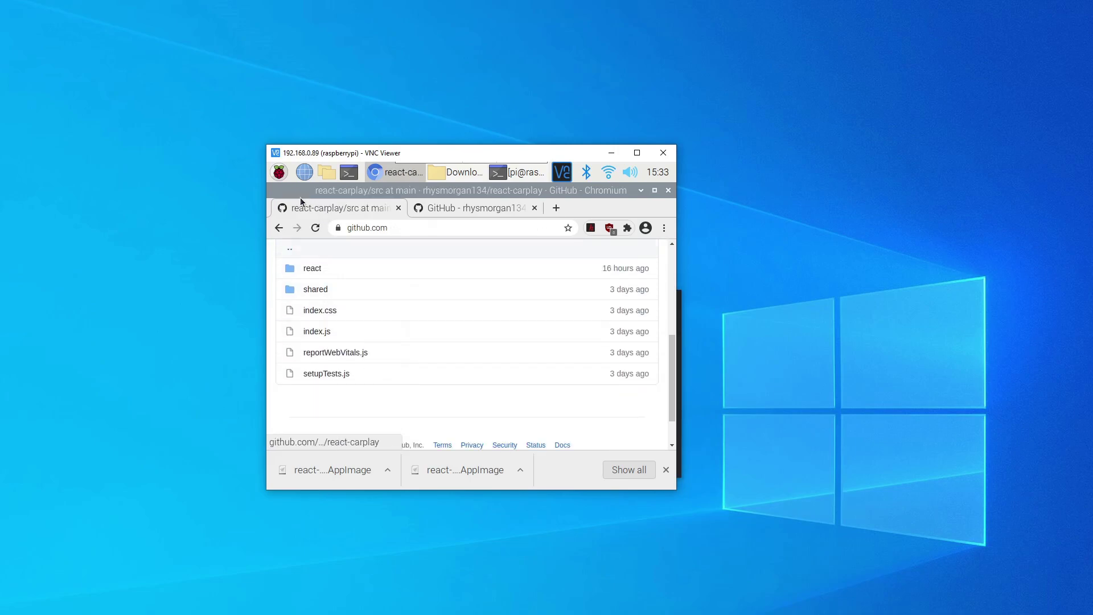
left_click(277, 229)
Open electron/main.js and highlight the line requiring node-carplay.
left_click(319, 280)
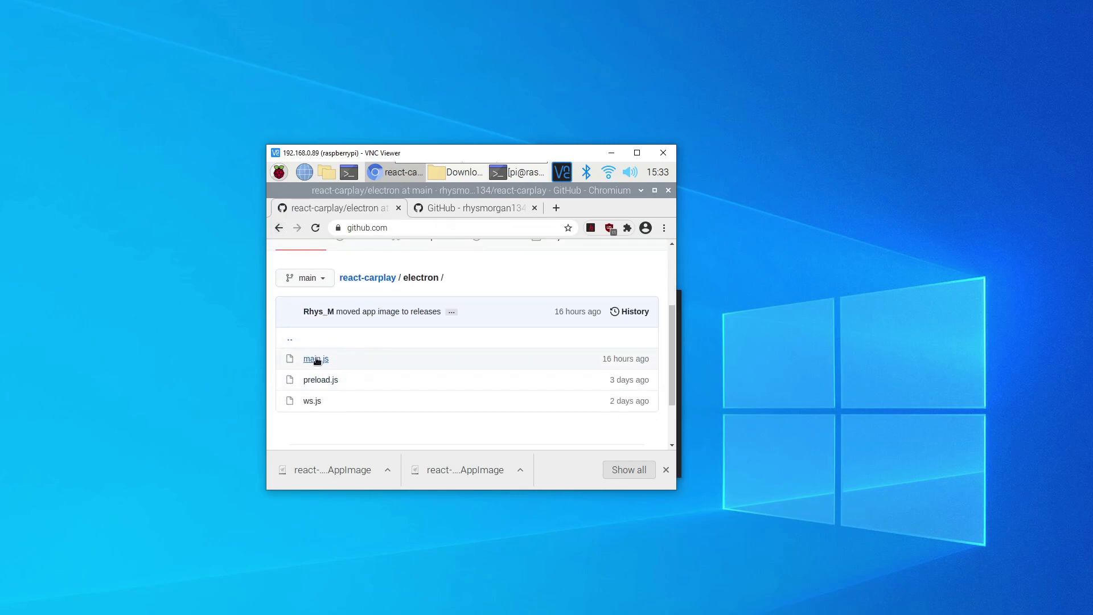
left_click(317, 362)
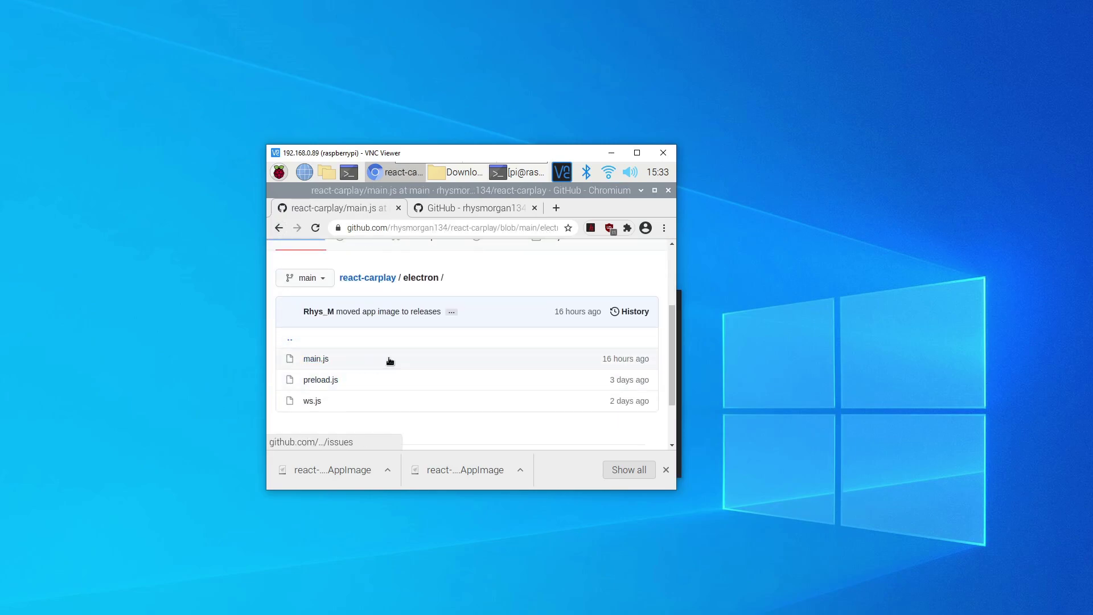
scroll(439, 329, "down", 10)
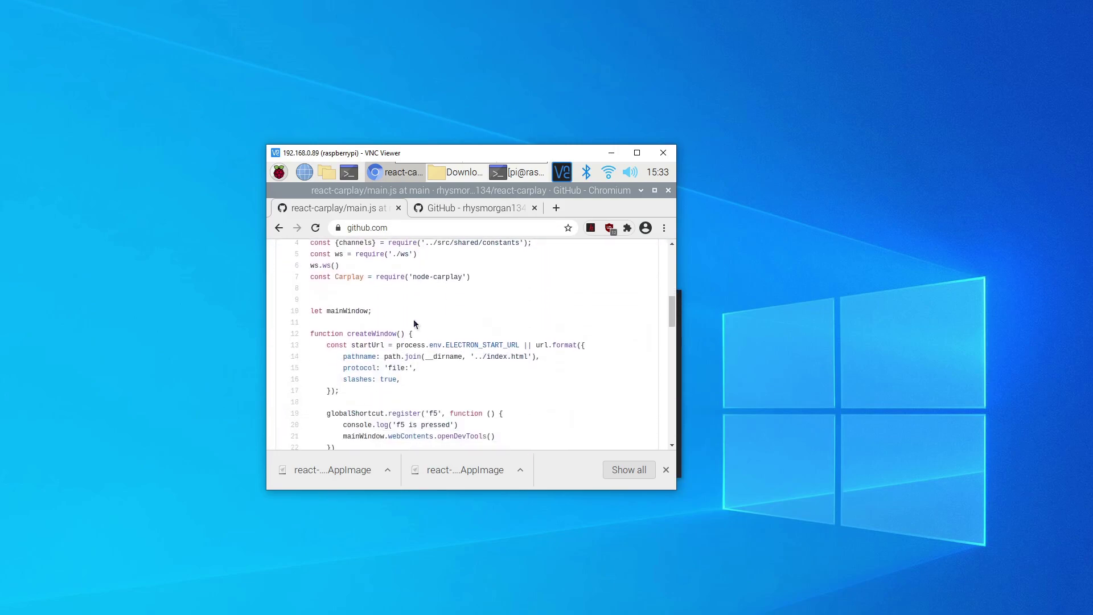
left_click_drag(479, 276, 311, 278)
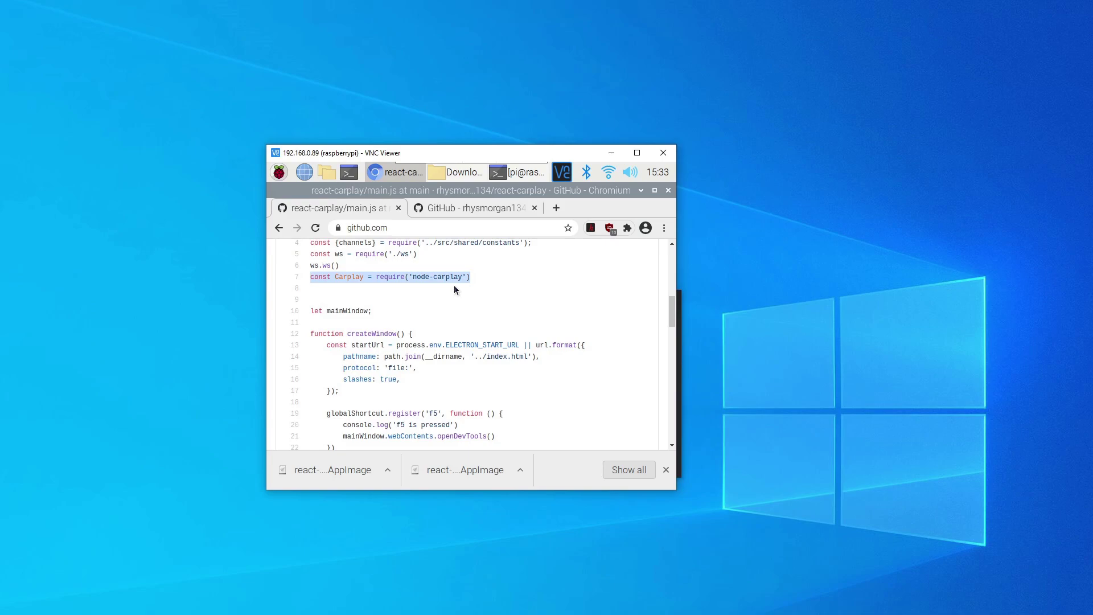
scroll(454, 289, "down", 4)
scroll(436, 304, "down", 3)
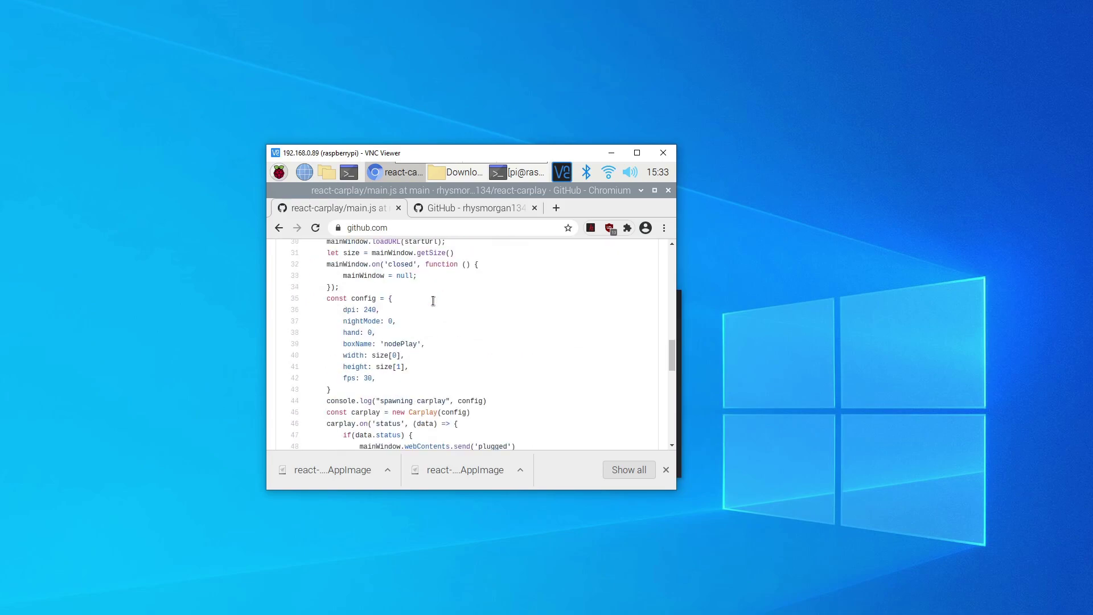
scroll(436, 304, "up", 2)
scroll(373, 370, "up", 1)
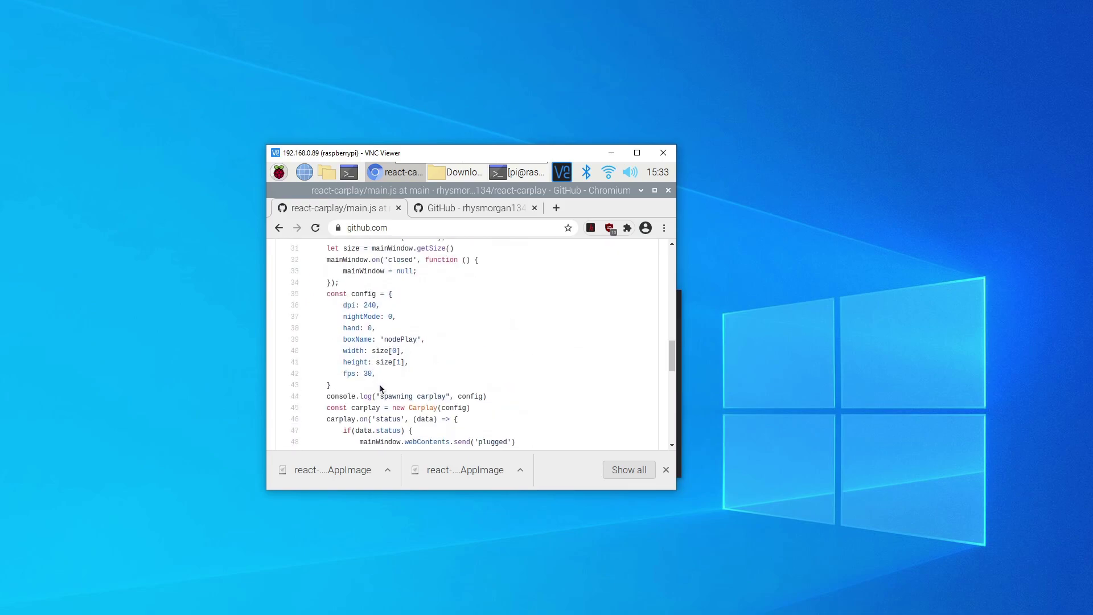
Highlight the config's width, height and dpi 240 settings, then the status handler (lines 46–54).
mouse_move(346, 352)
left_mouse_down()
mouse_move(259, 357)
mouse_move(342, 362)
left_mouse_up()
left_click(389, 359)
left_click_drag(416, 362, 323, 350)
left_click_drag(347, 305, 383, 313)
scroll(397, 306, "down", 5)
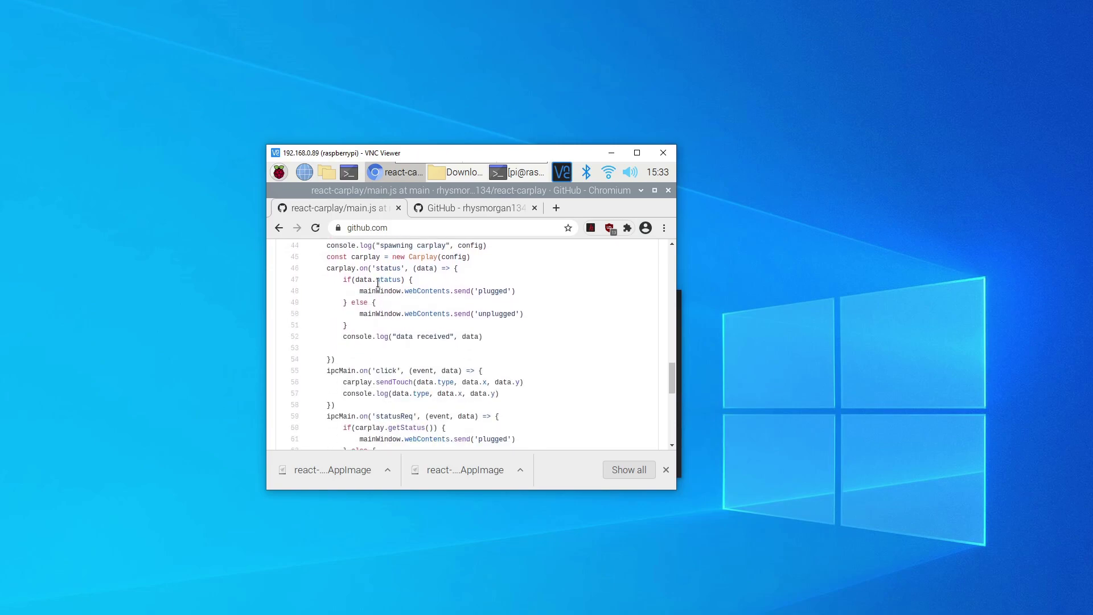
left_click_drag(336, 363, 319, 268)
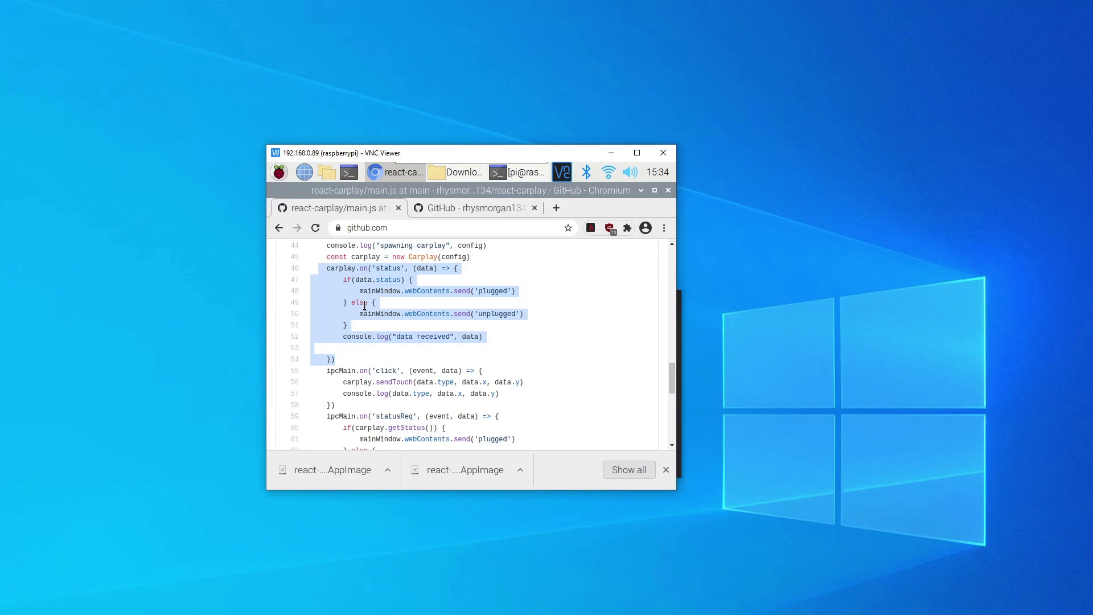
left_click(479, 336)
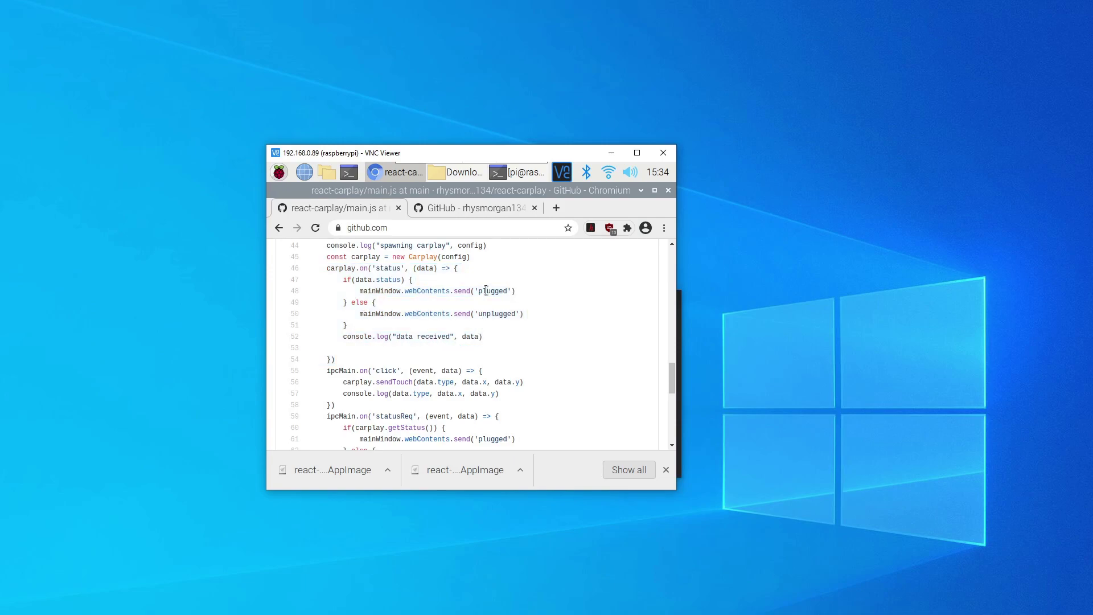
Highlight the sendTouch call on line 56 and scroll through the remaining code.
scroll(412, 306, "down", 2)
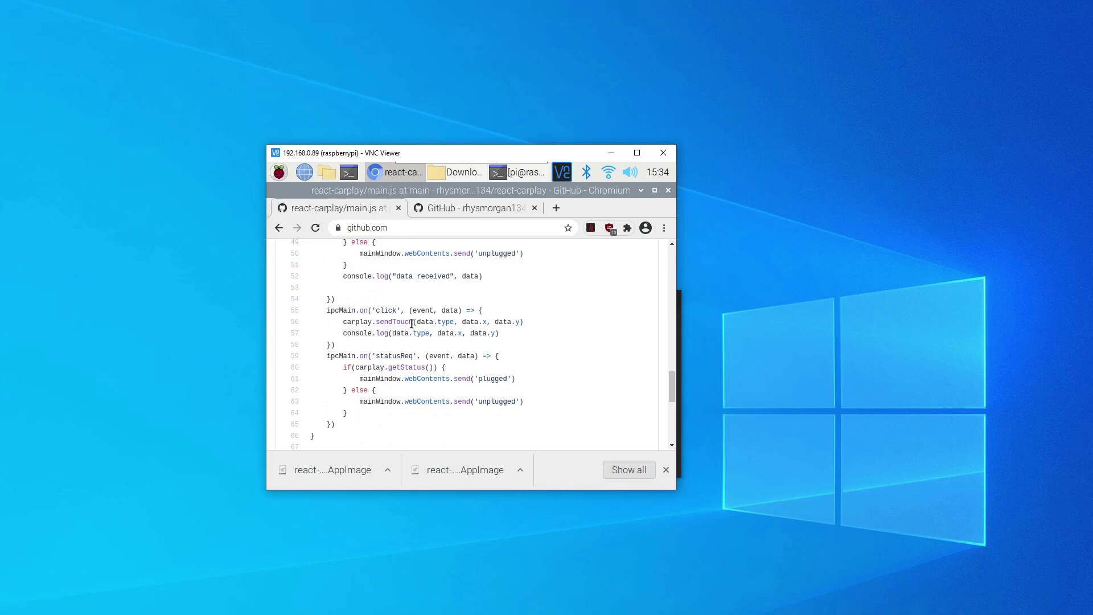
left_click_drag(411, 323, 372, 323)
scroll(356, 358, "down", 1)
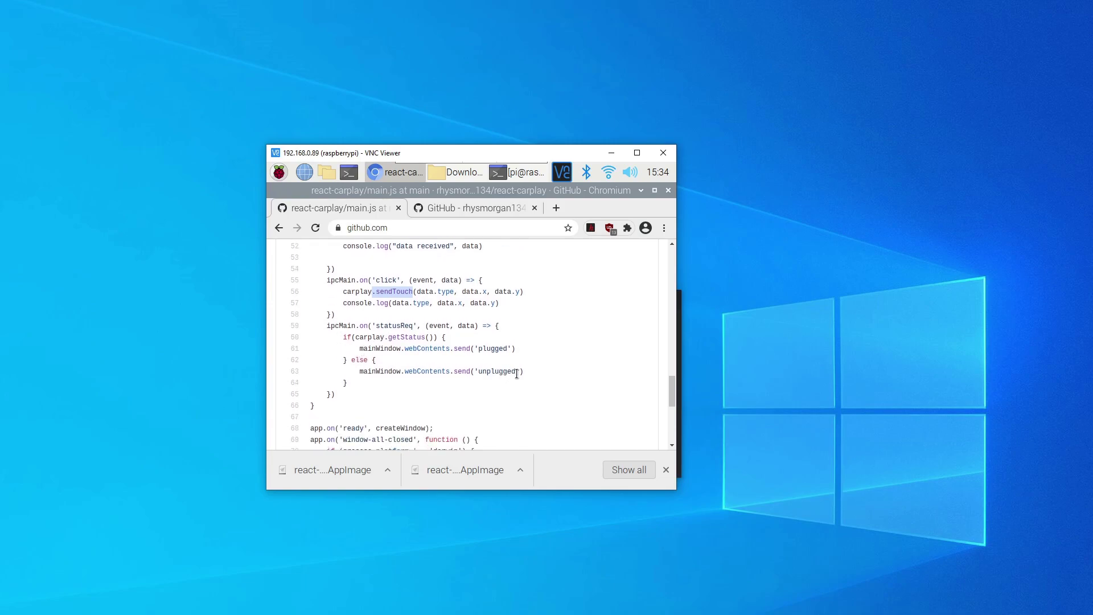
scroll(422, 375, "down", 3)
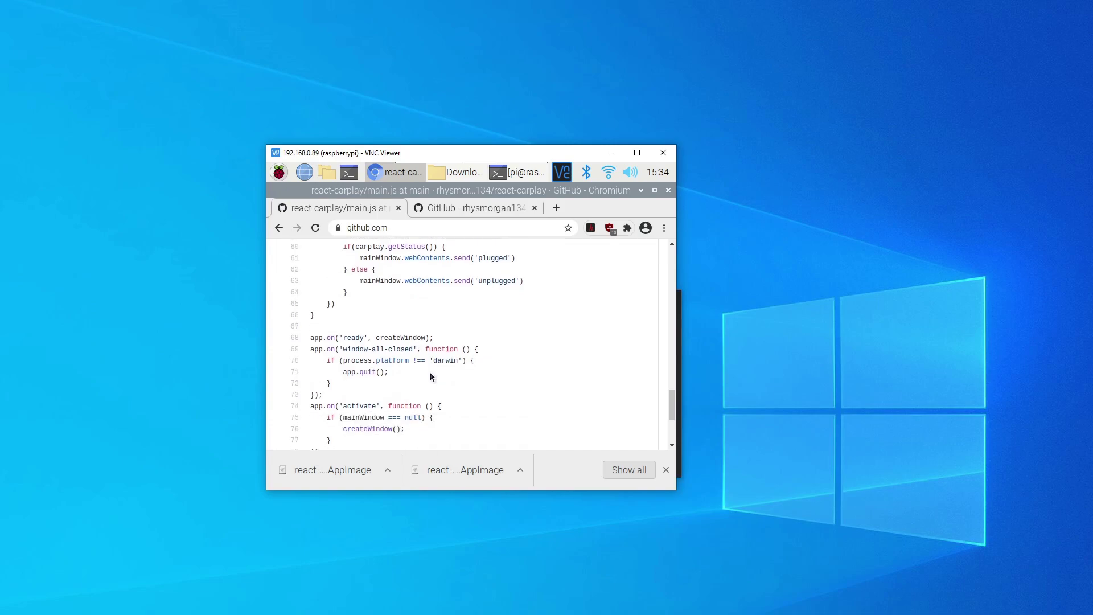
scroll(429, 372, "up", 6)
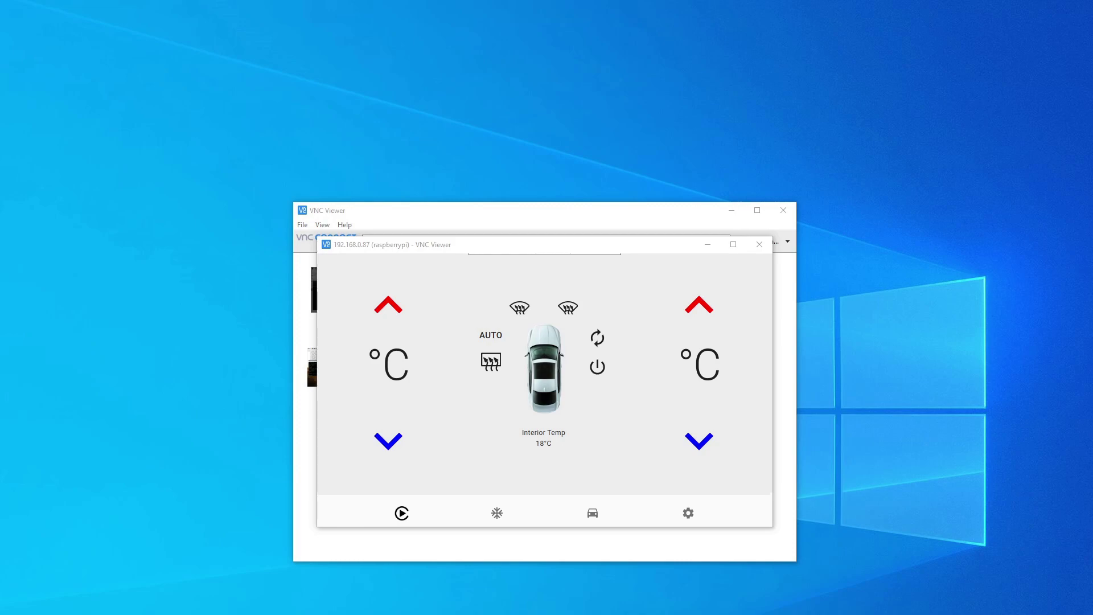
left_click(593, 513)
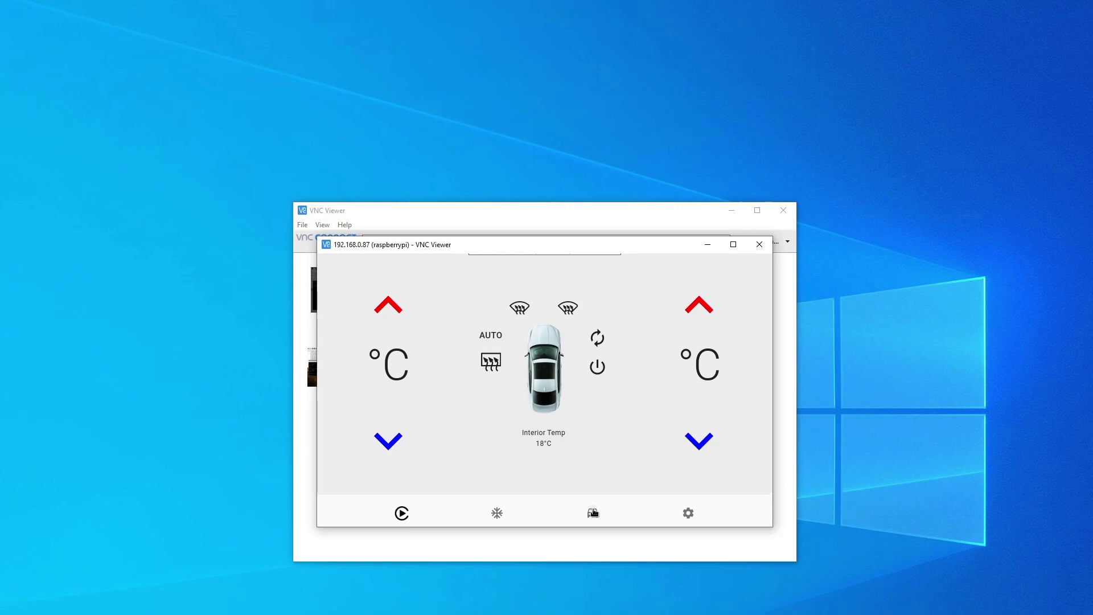
left_click(497, 514)
Switch the Jaguar app's display to the CarPlay dashboard using the bottom-bar CarPlay icon.
left_click(403, 514)
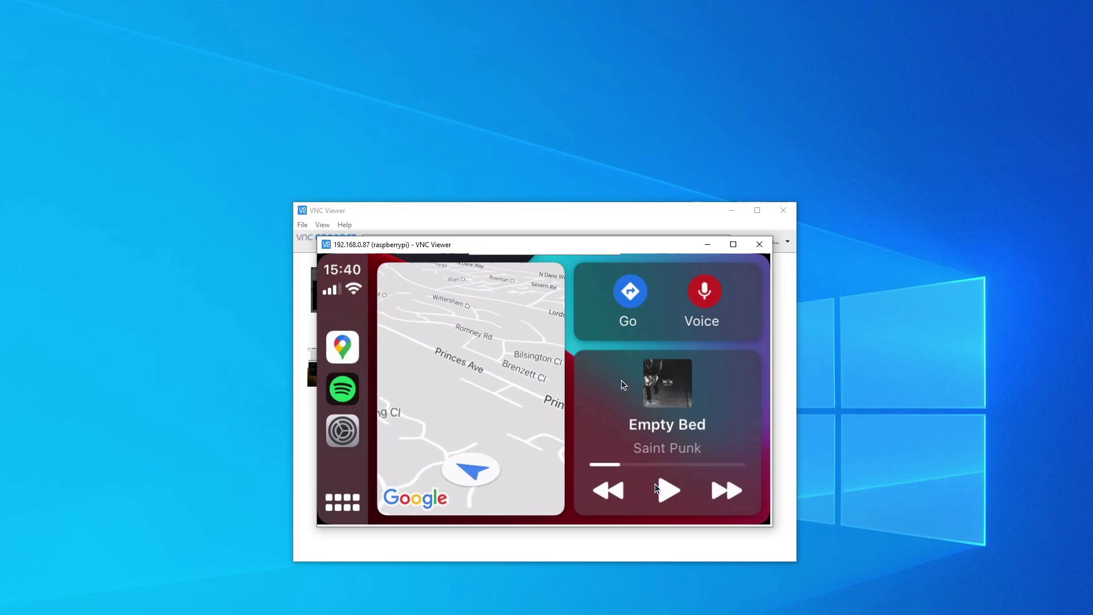
Bring up the CarPlay app grid and open the Jaguar app's 18°C climate screen.
left_click(330, 508)
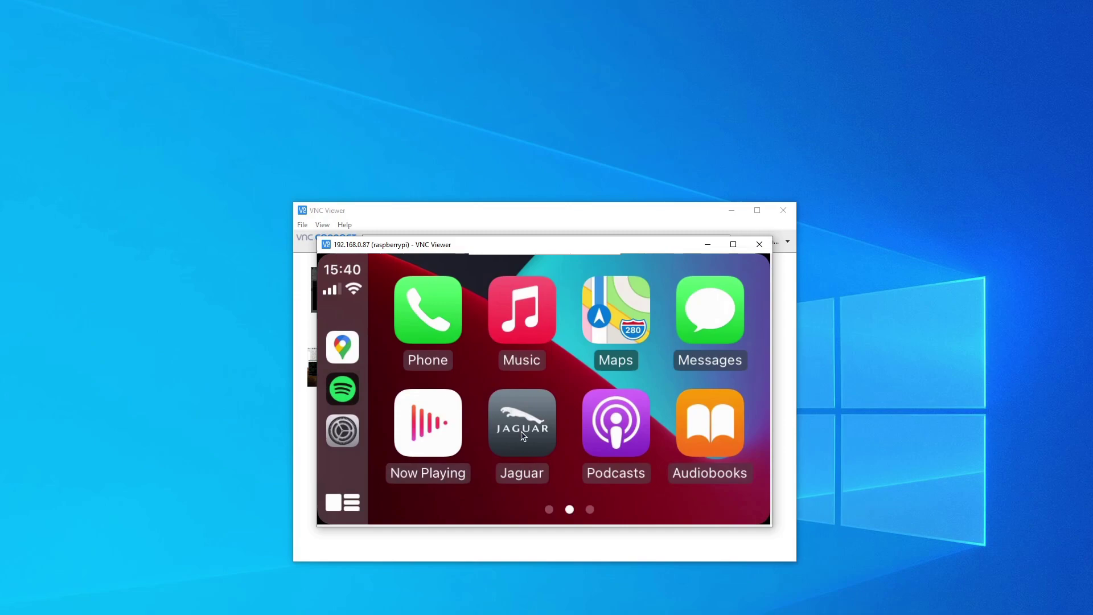
left_click(521, 432)
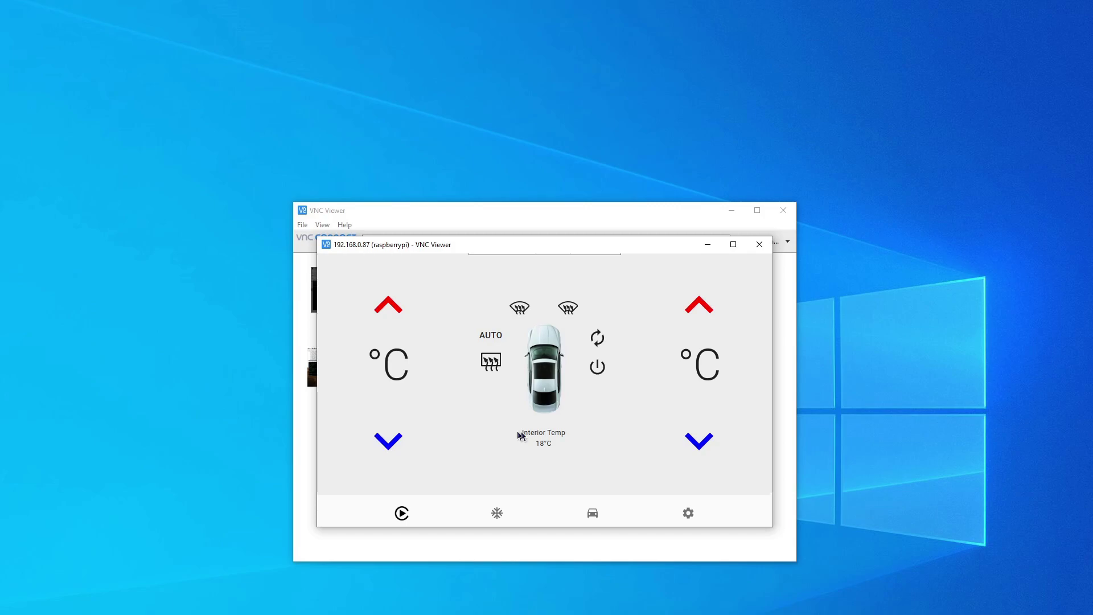
Return from the Jaguar climate controls to CarPlay's app grid with Phone, Music and Maps.
left_click(398, 515)
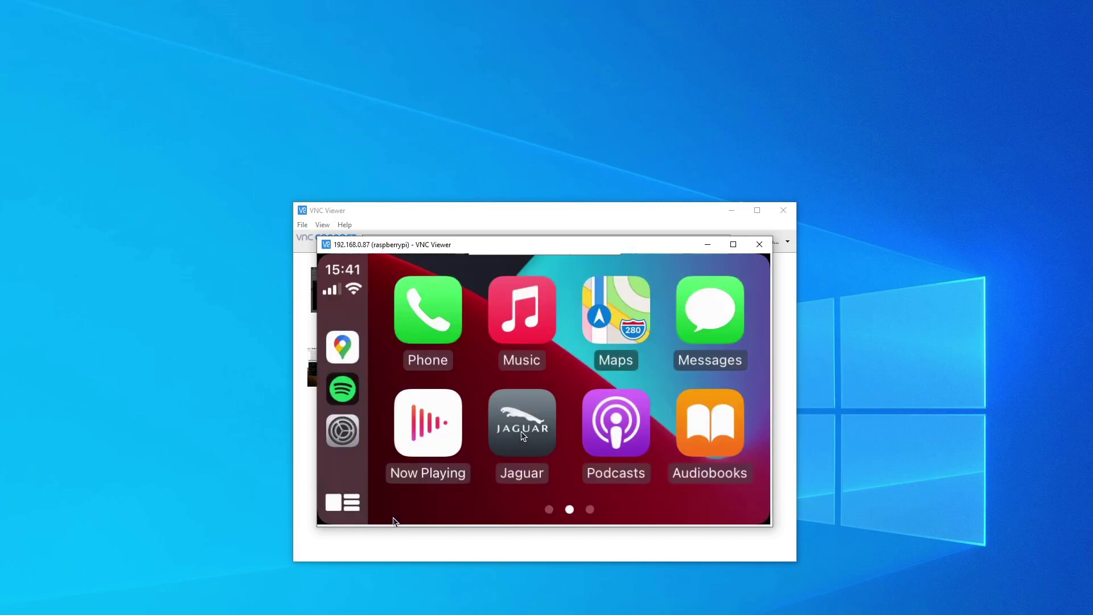